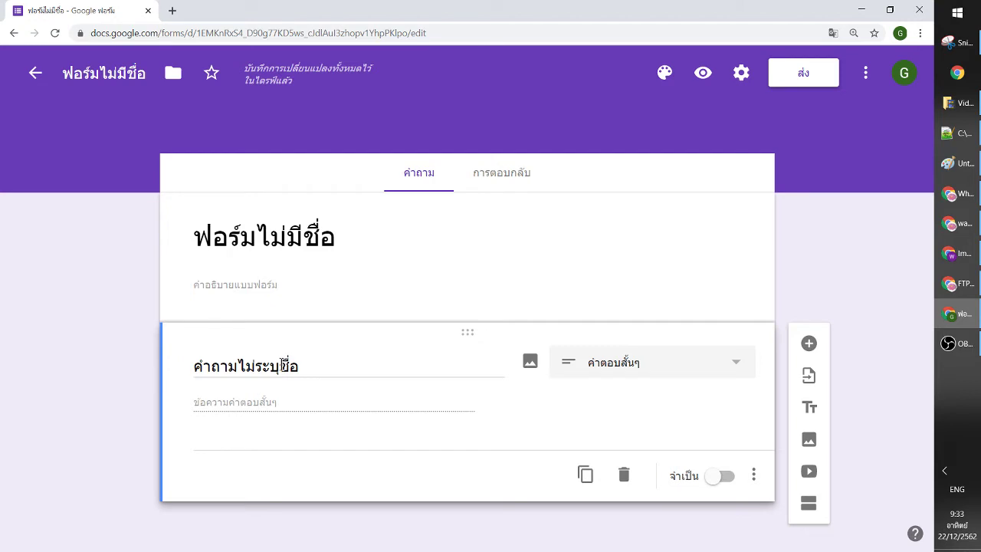
Replace the untitled question's text with ชื่อ
click(284, 364)
text(=)
key(BackSpace)
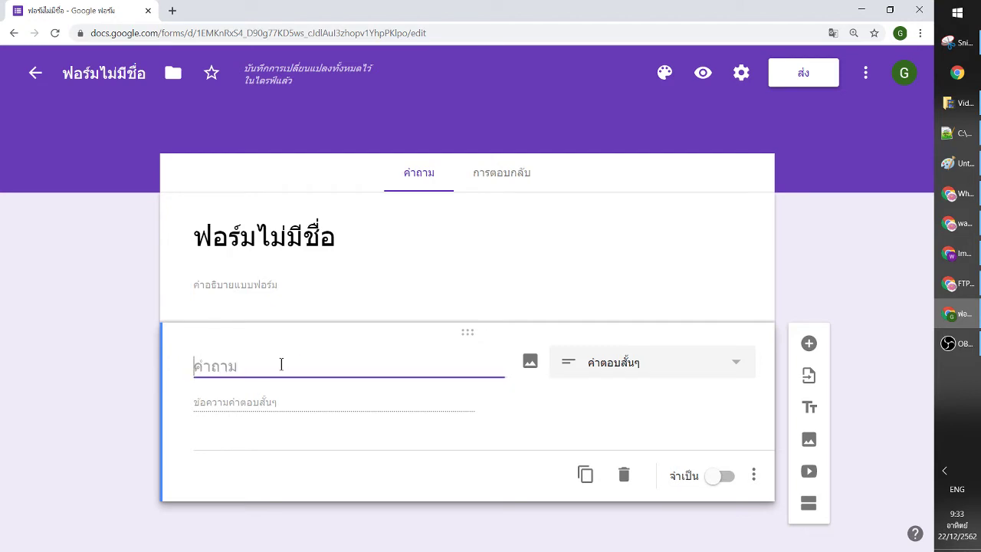
key(grave)
text(ชี)
text(่อ)
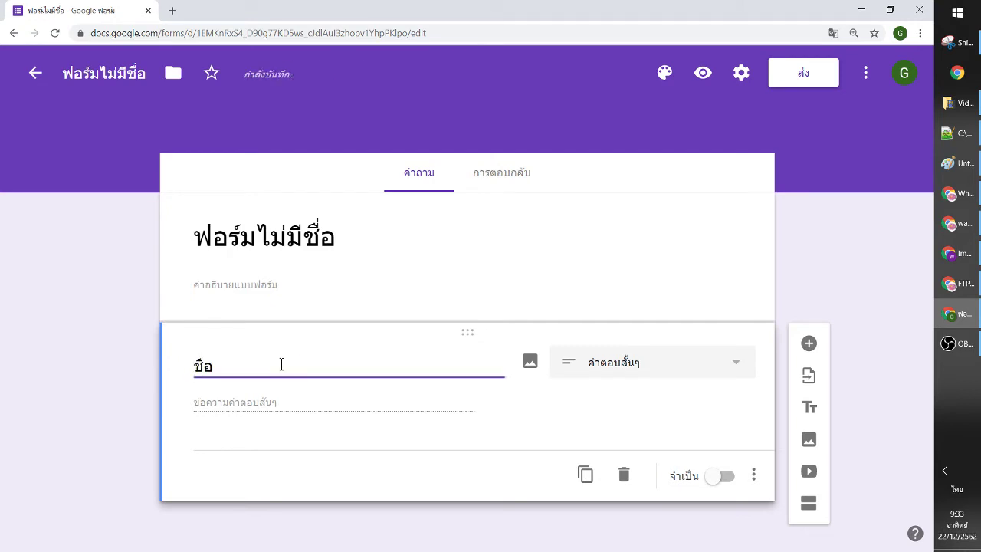
click(173, 377)
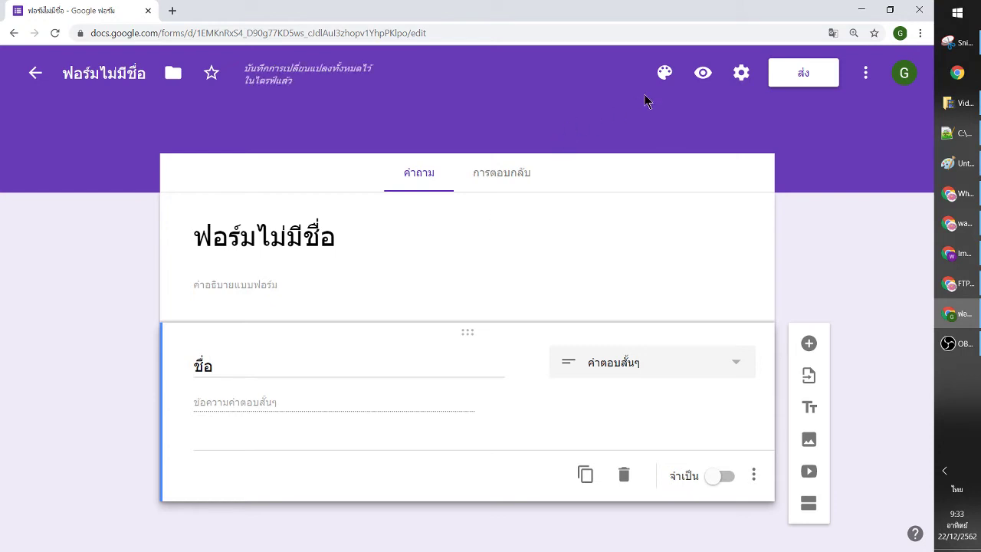
Preview the form and submit a test response, answering the ชื่อ question with a person's first name
click(696, 73)
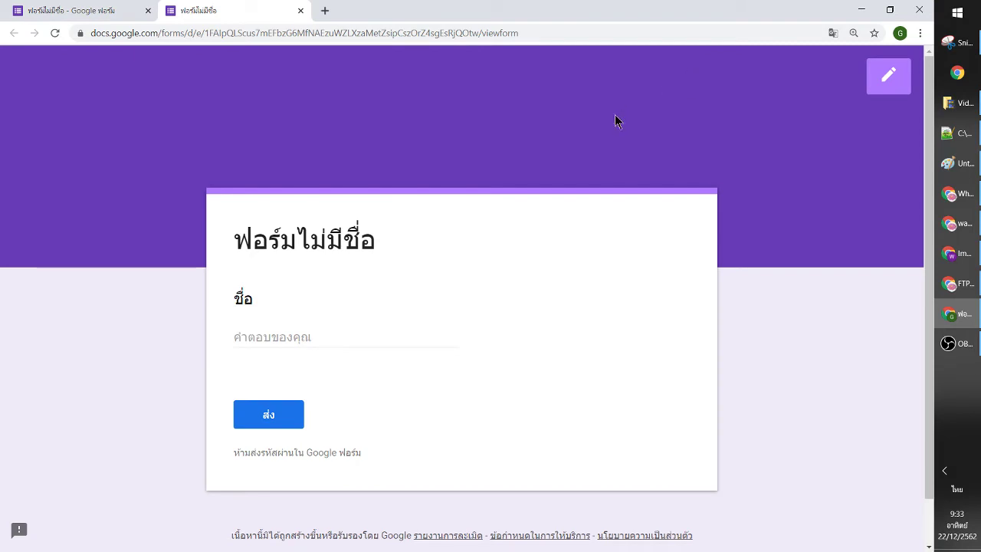
drag(219, 278, 299, 315)
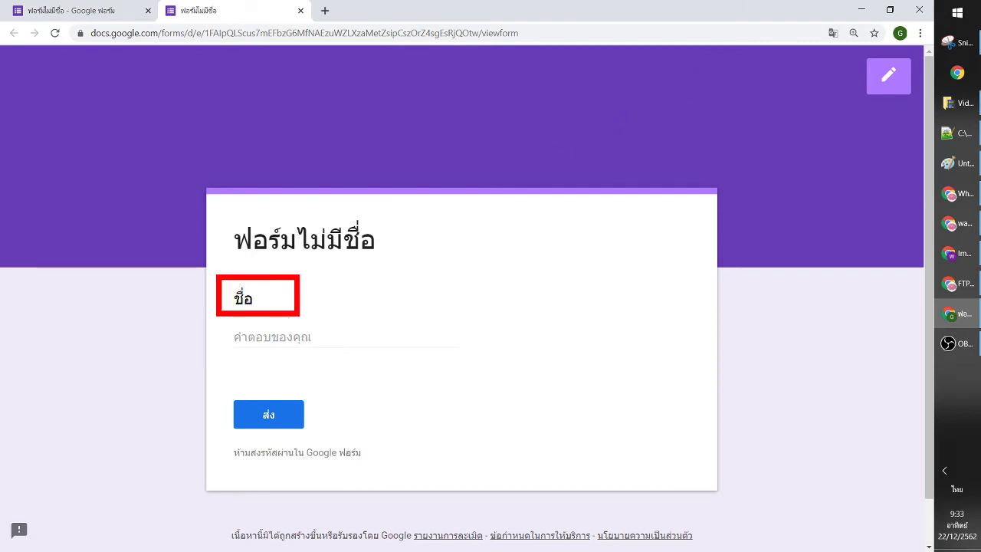
drag(214, 323, 394, 352)
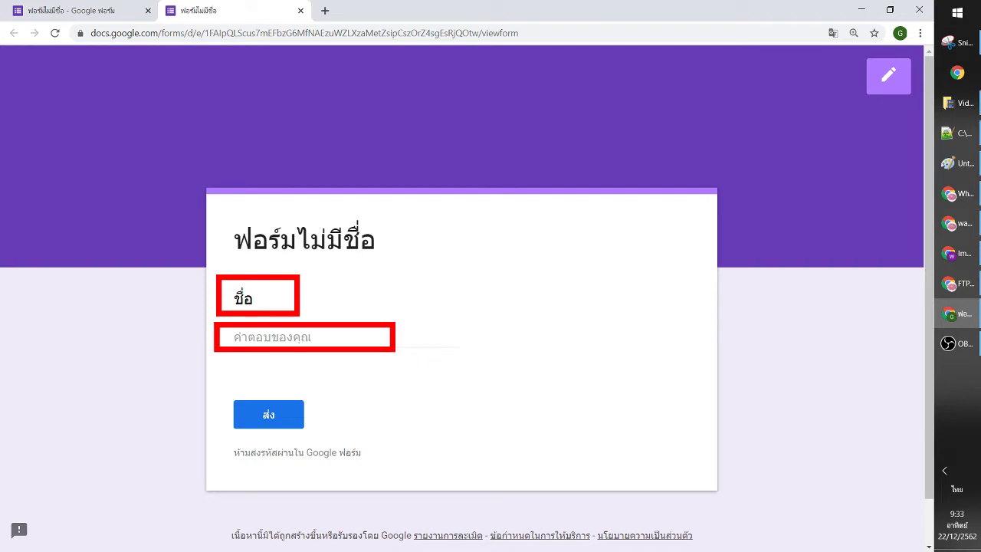
key(Escape)
click(292, 340)
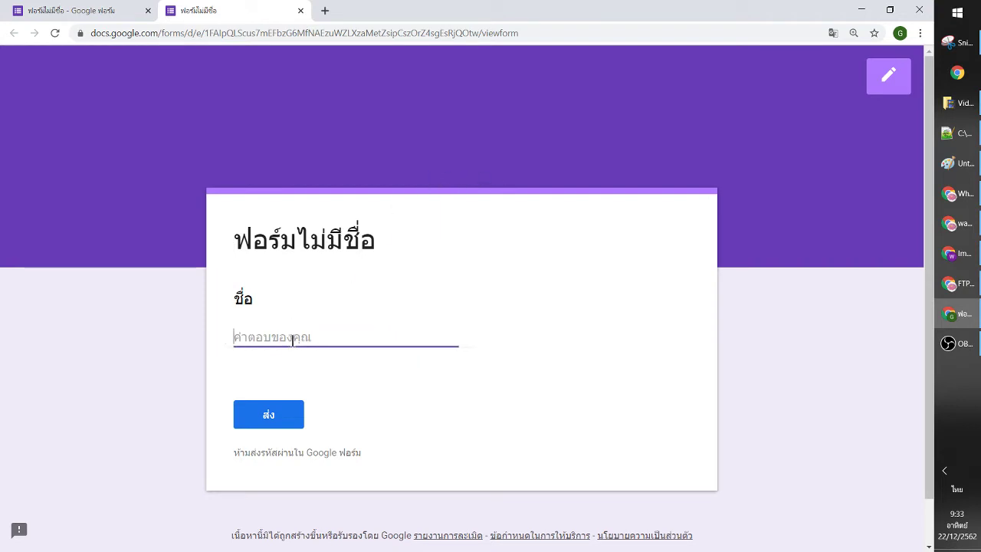
key(alt+shift)
text(;)
key(BackSpace)
text(;)
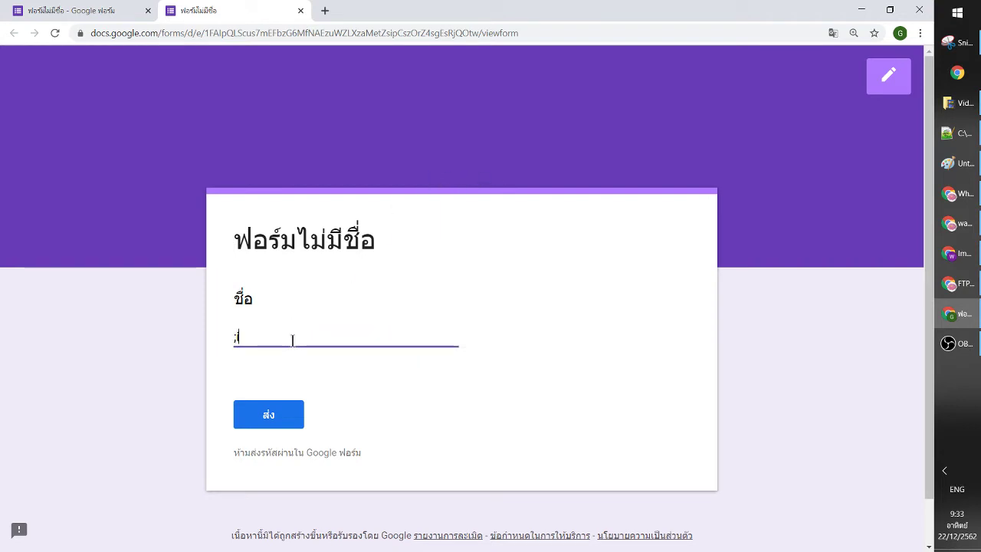
key(BackSpace)
key(alt+shift)
text(วรเศรษ)
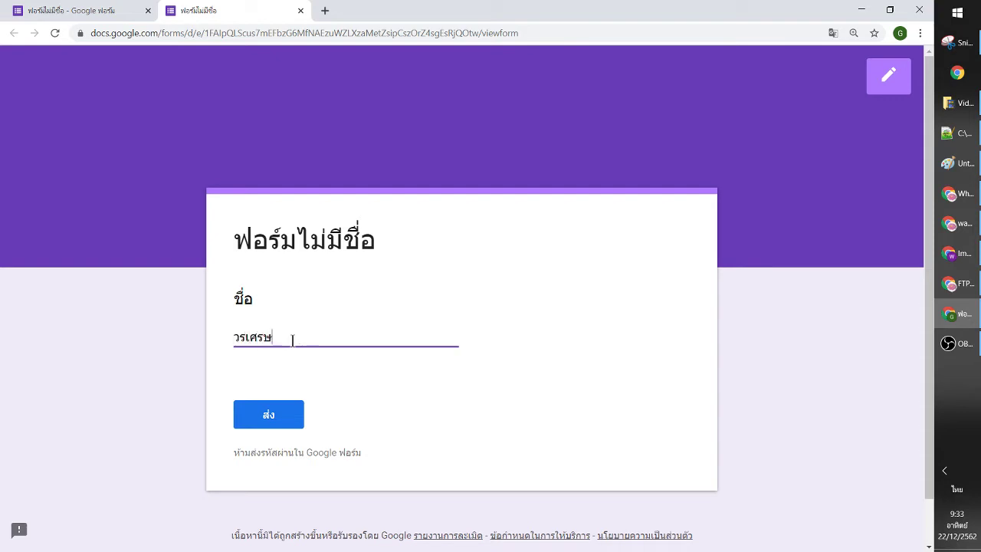
text(ฐ)
click(271, 412)
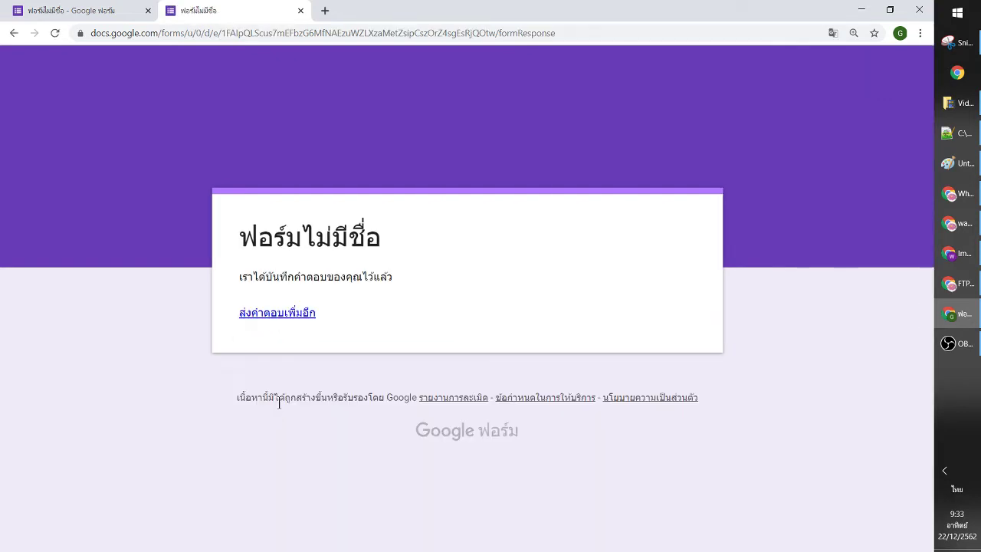
Return to the form editor and view the summary of submitted responses
click(93, 12)
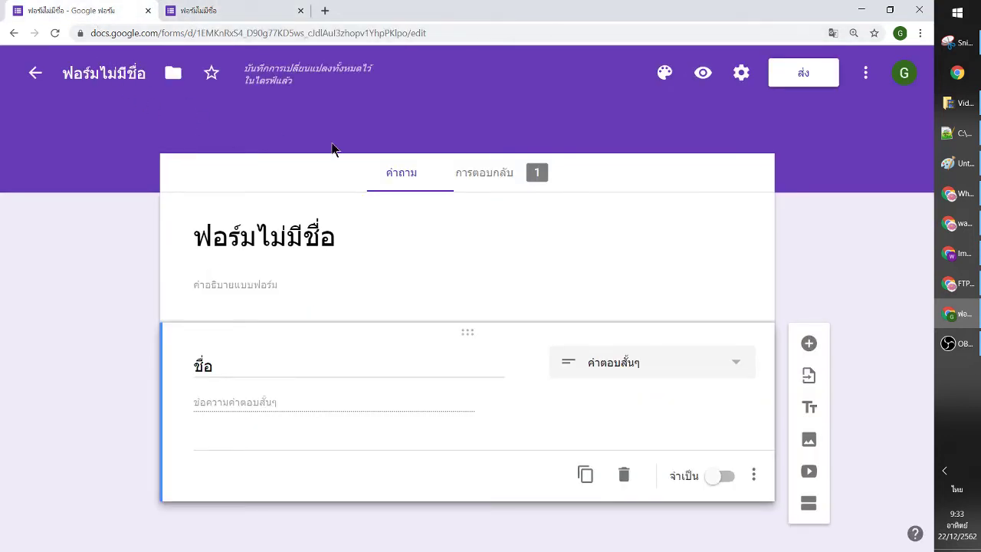
mouse_move(583, 140)
mouse_down()
mouse_move(644, 222)
mouse_move(647, 164)
mouse_up()
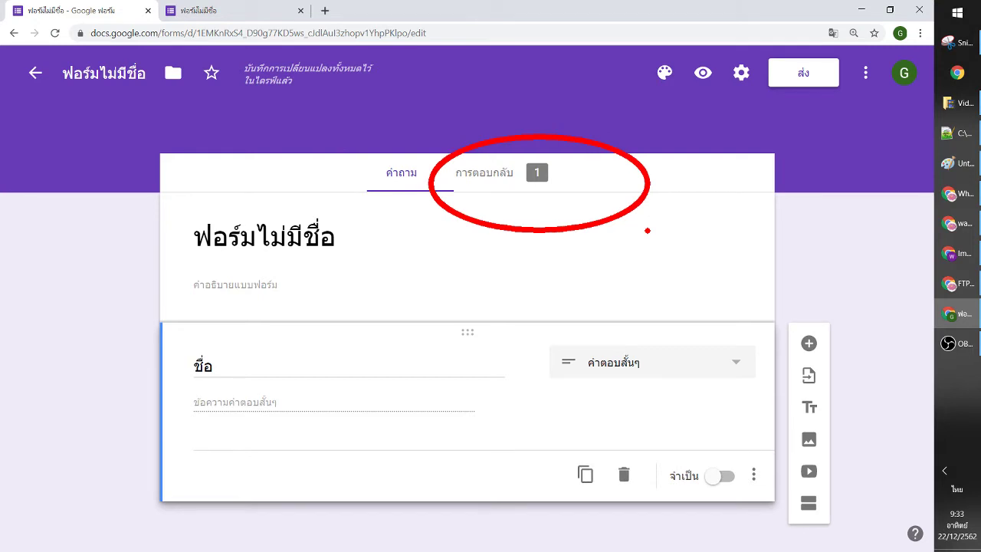
drag(530, 189, 555, 181)
click(519, 183)
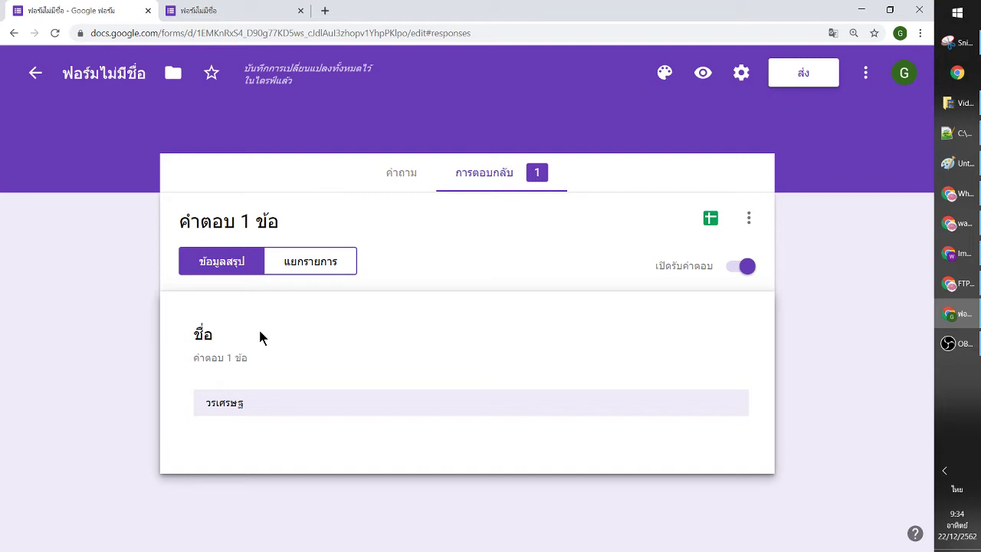
Create a new Google Sheets spreadsheet for the form's responses and set its zoom to 150%
drag(667, 183, 741, 257)
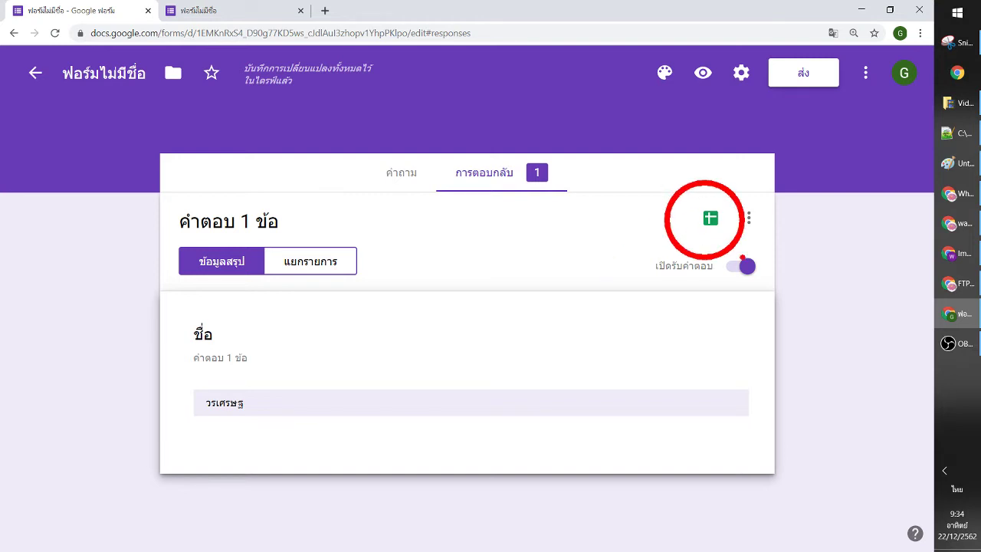
key(Escape)
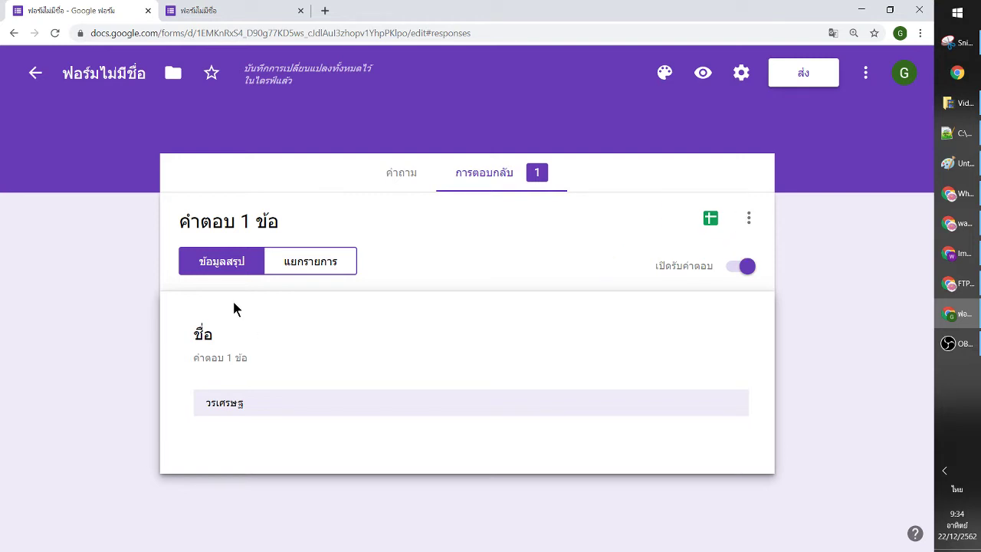
click(714, 216)
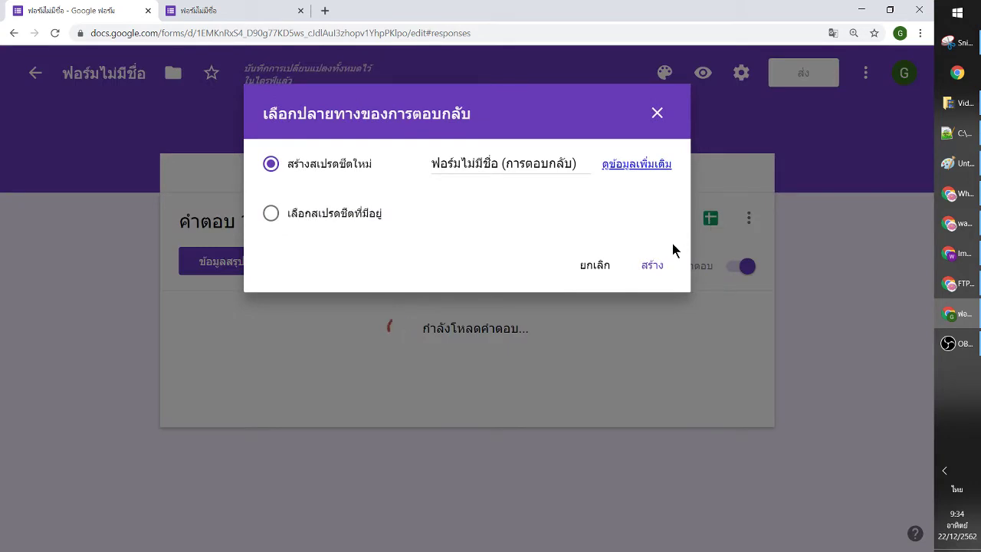
click(648, 265)
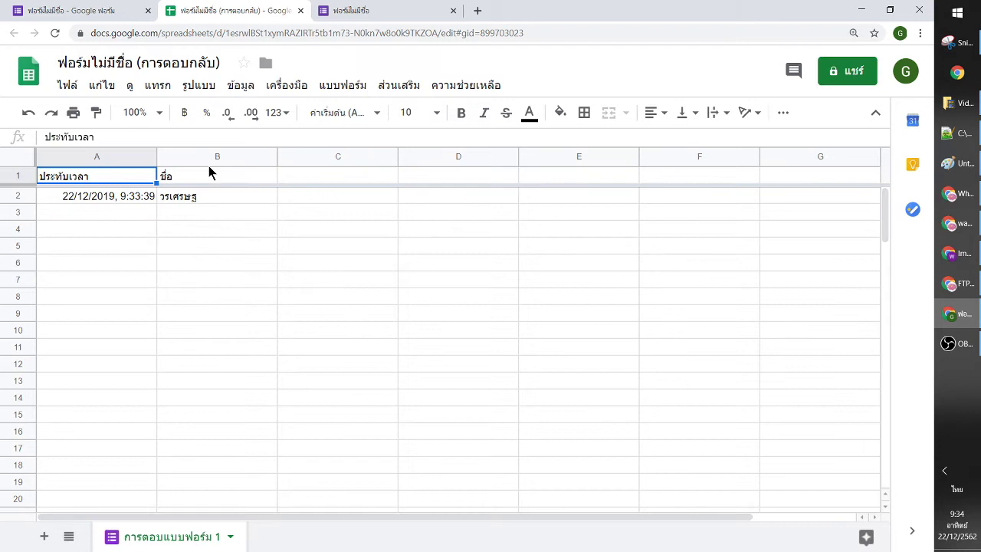
click(157, 114)
click(147, 269)
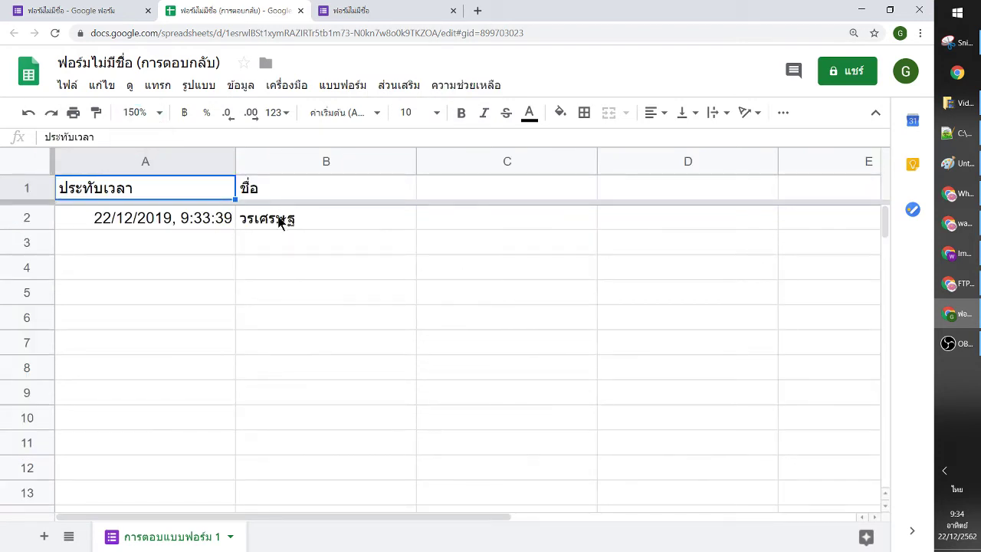
Switch back to the form editor and make the ชื่อ question required
click(109, 12)
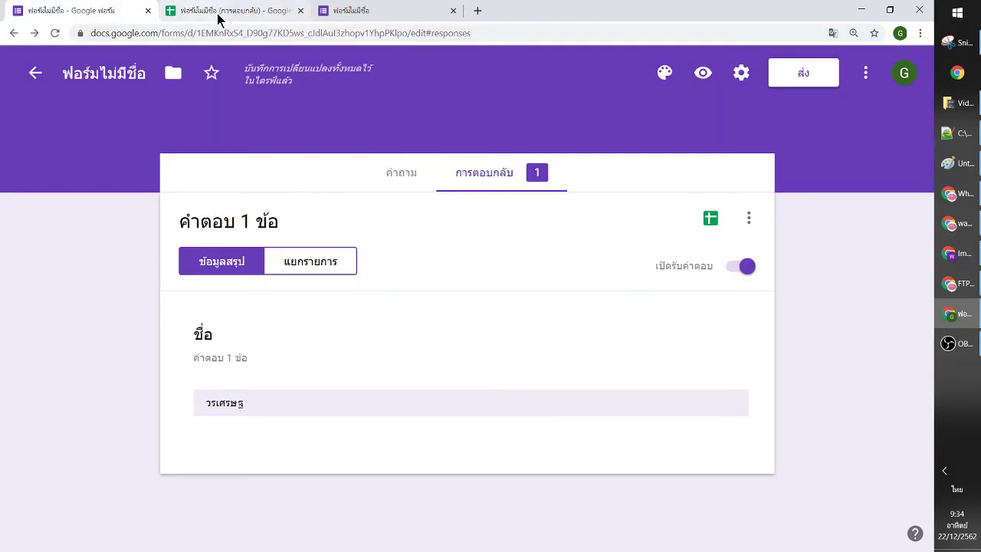
click(395, 174)
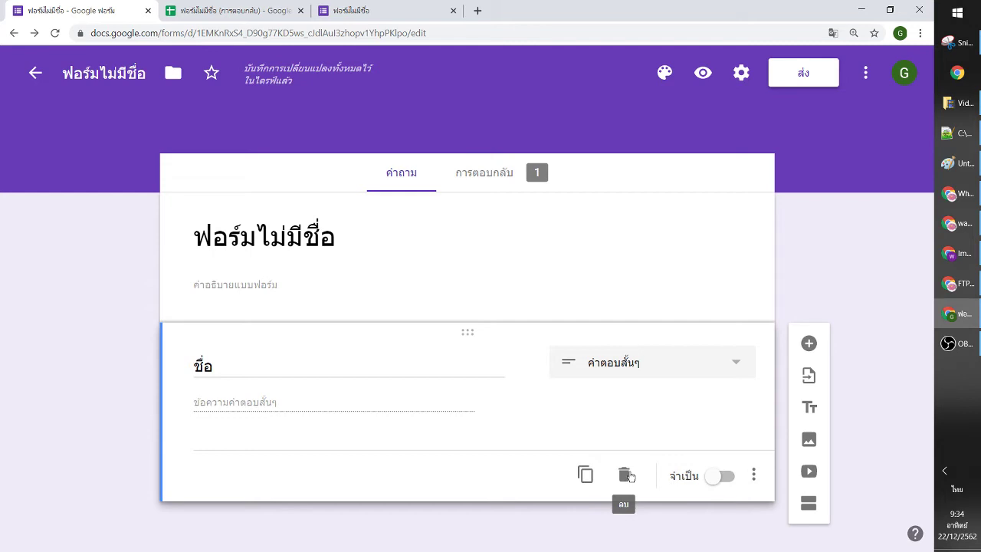
click(720, 476)
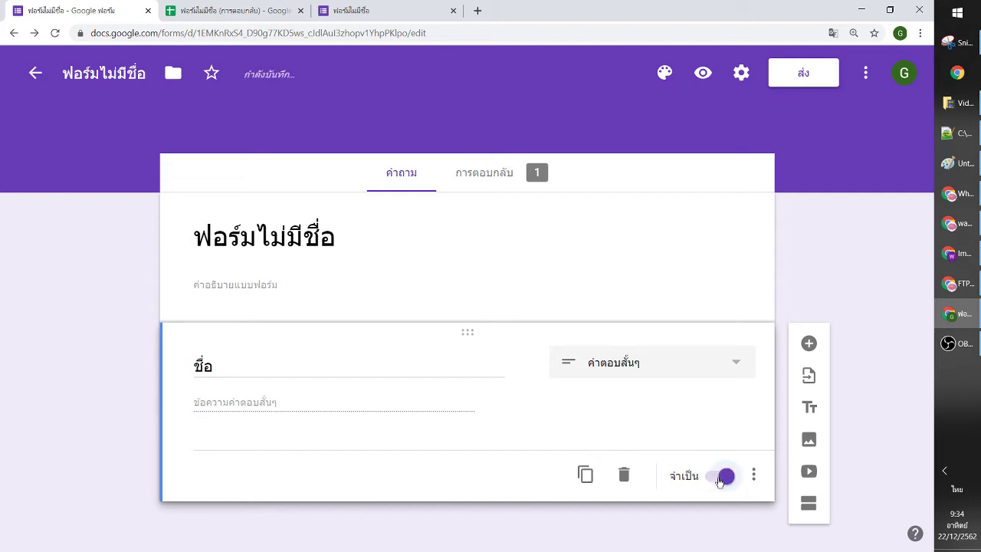
Preview the form and try to submit it with the required ชื่อ question left empty
click(702, 75)
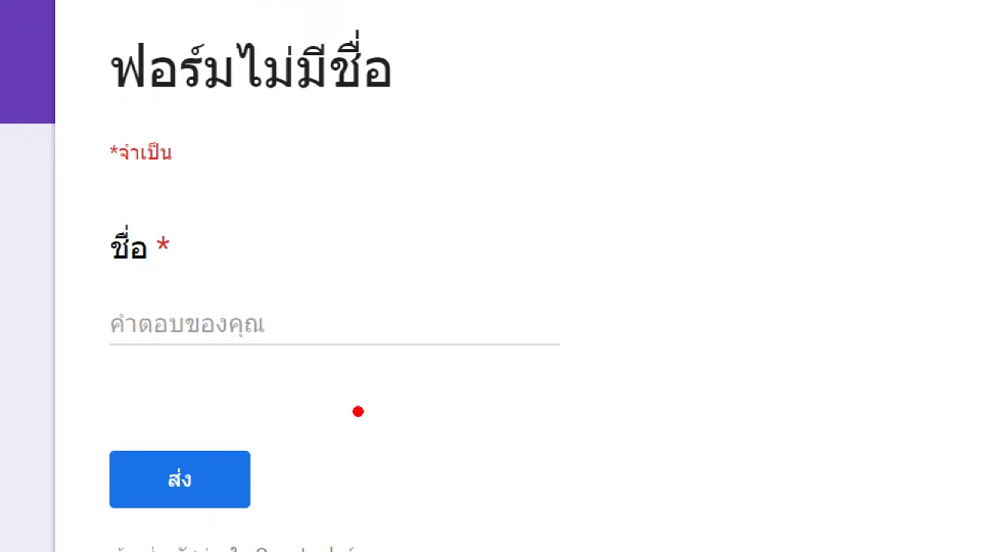
drag(118, 210, 117, 253)
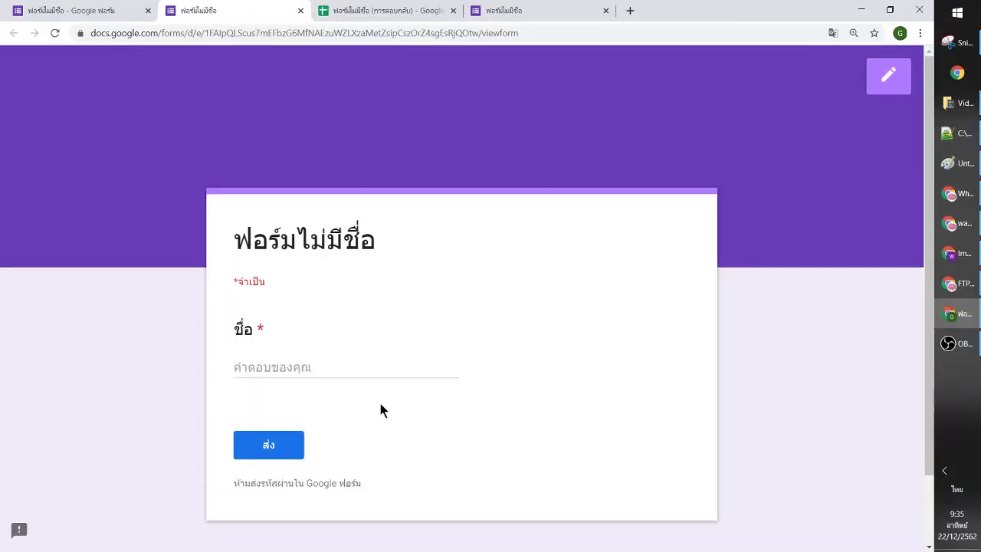
click(281, 447)
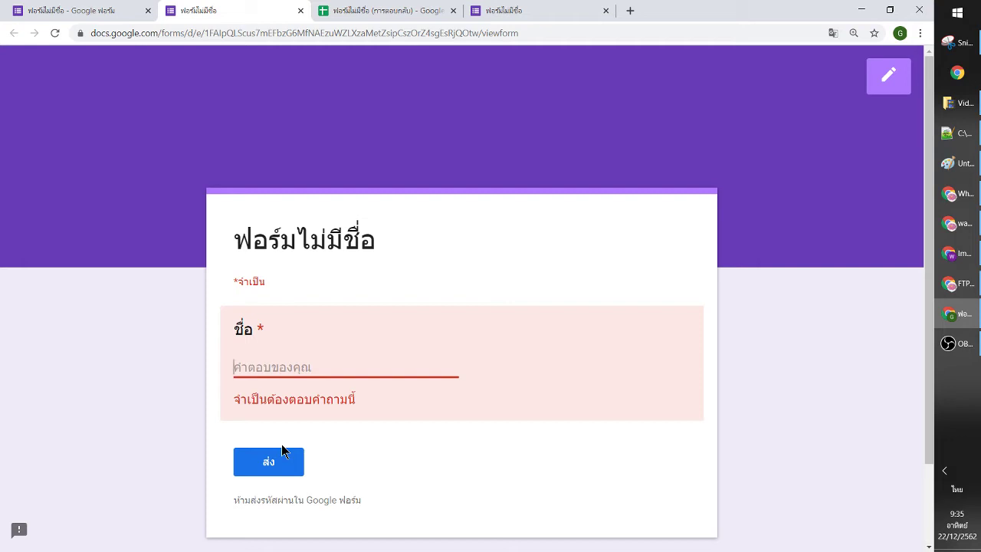
Return to the form editor, turn off the required setting of the ชื่อ question and show its description field
click(49, 12)
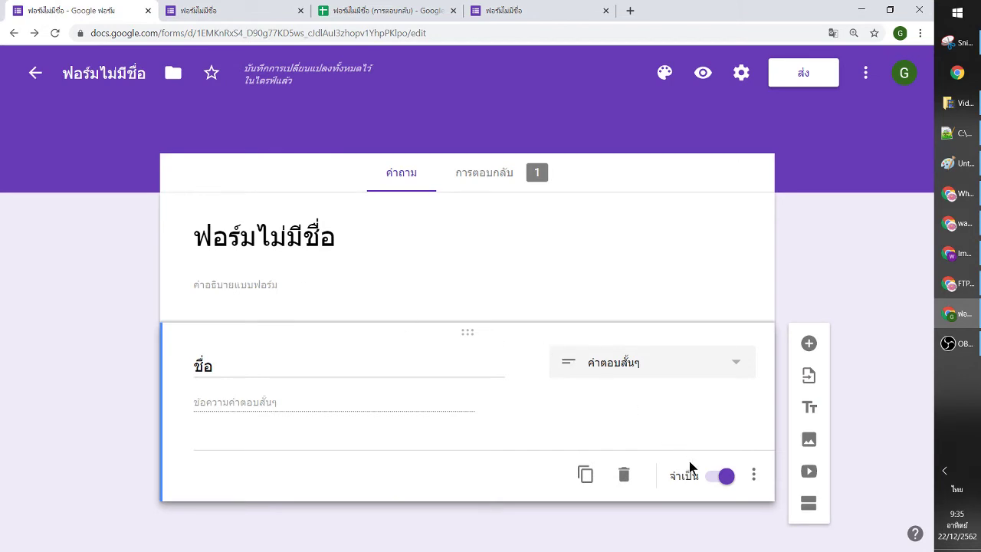
click(720, 477)
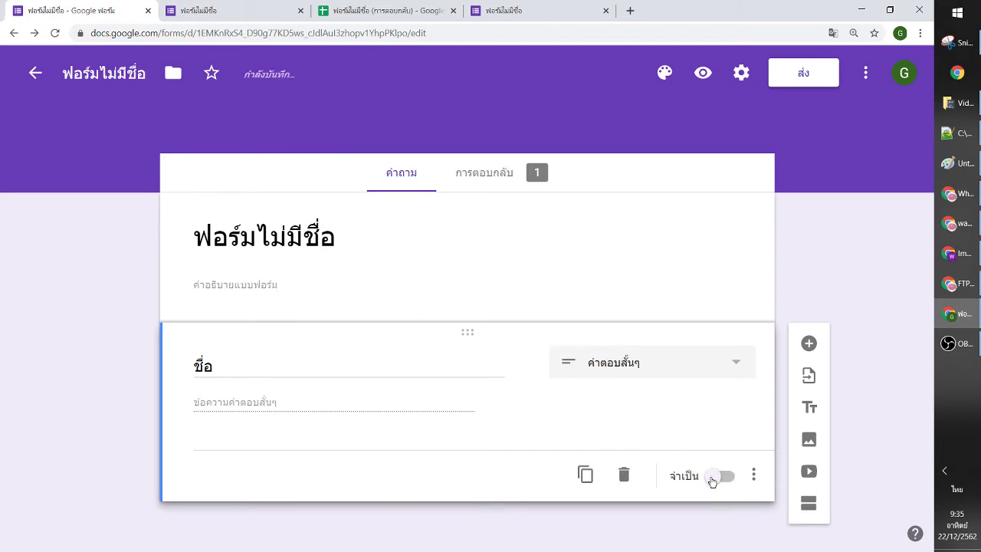
click(754, 477)
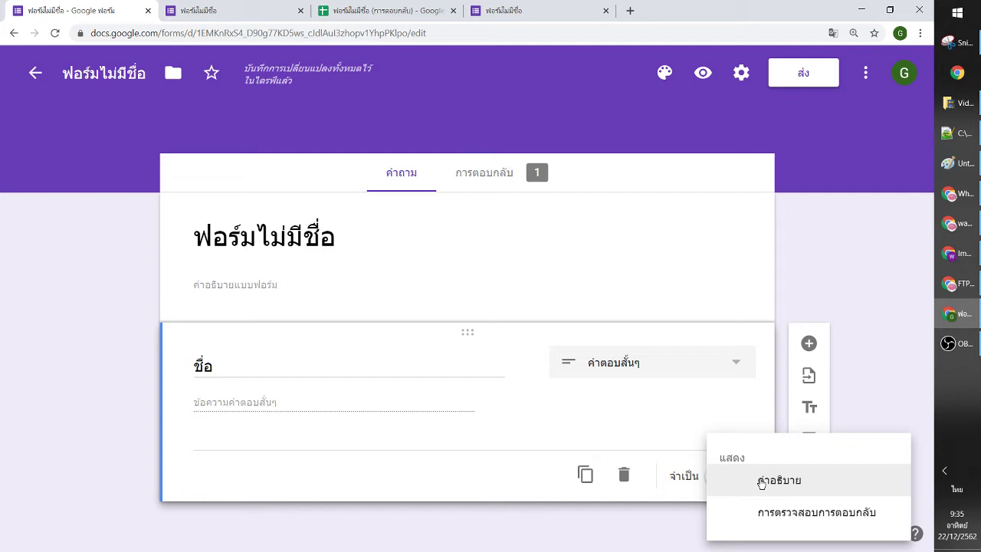
click(780, 481)
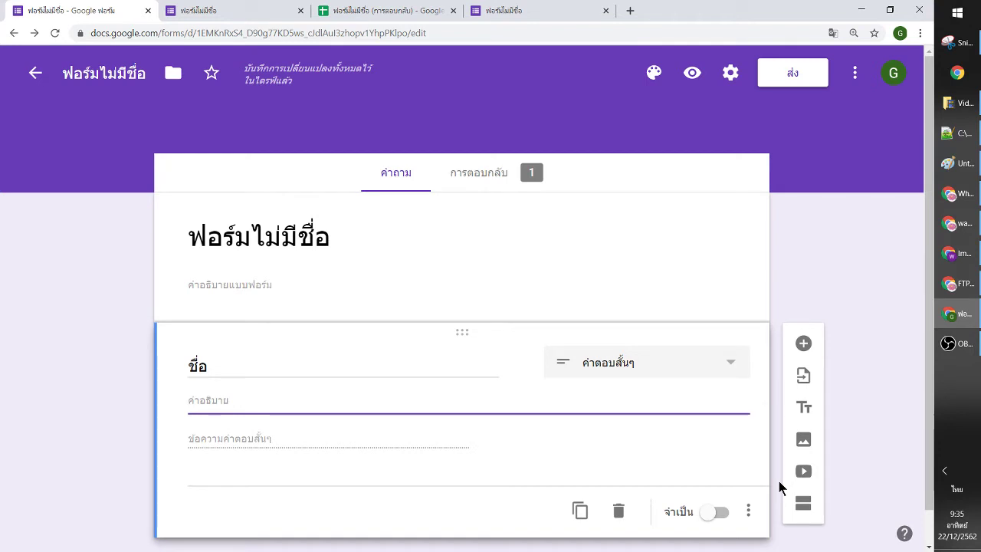
Check the responses spreadsheet, then enter "ชื่อภาษาไทย ไม่มีคำนำหน้า" as the description of the ชื่อ question in the form editor
click(413, 10)
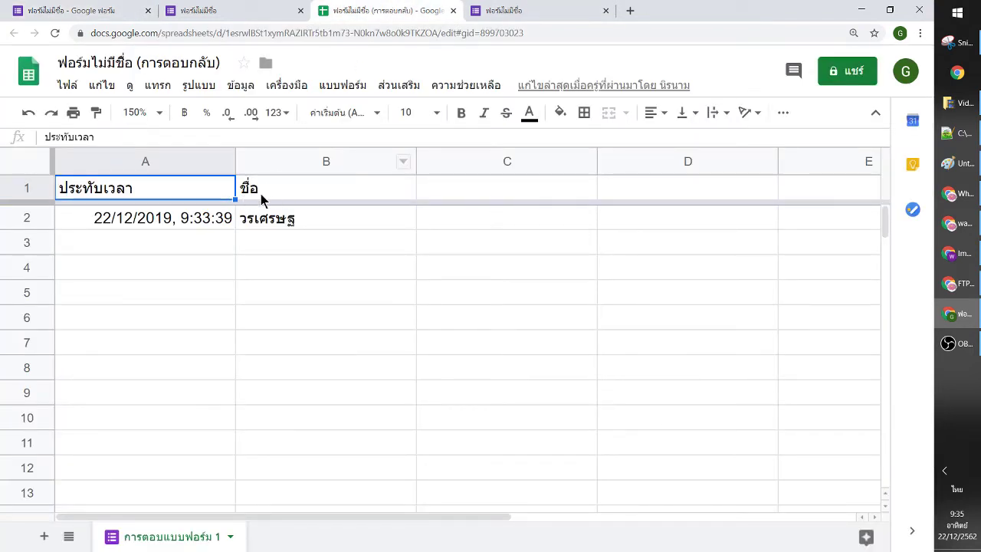
click(84, 8)
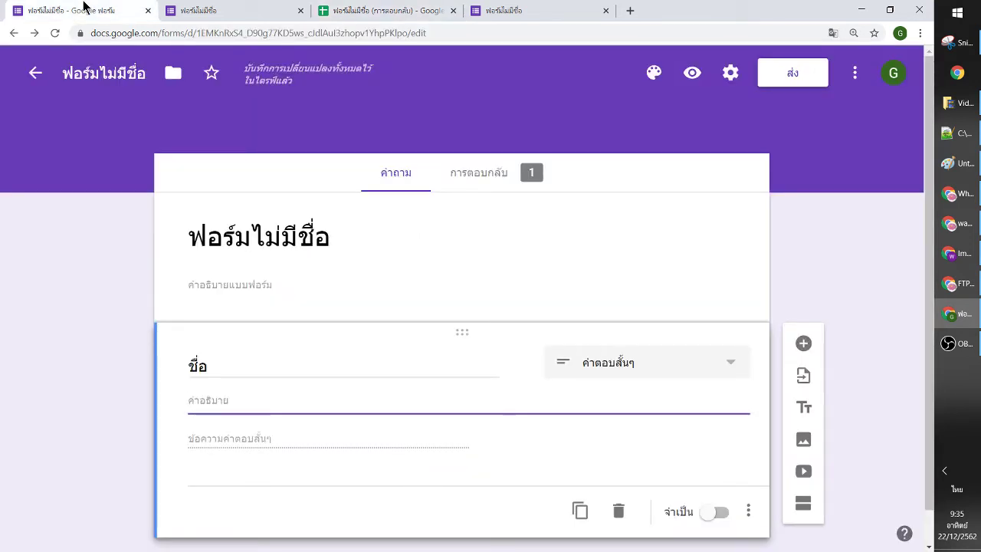
key(grave)
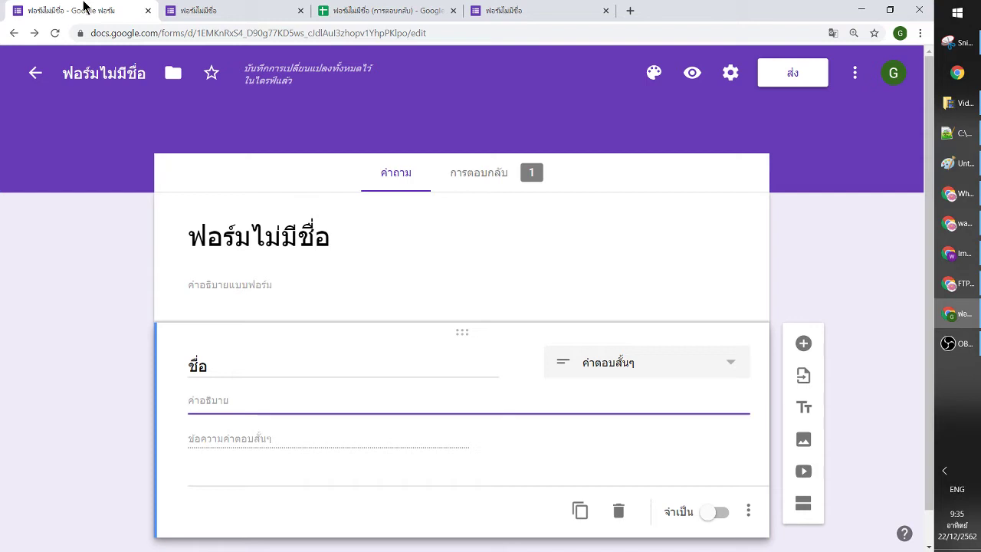
text(=n)
key(BackSpace)
key(BackSpace)
key(grave)
text(ชื่อภาษาไทย)
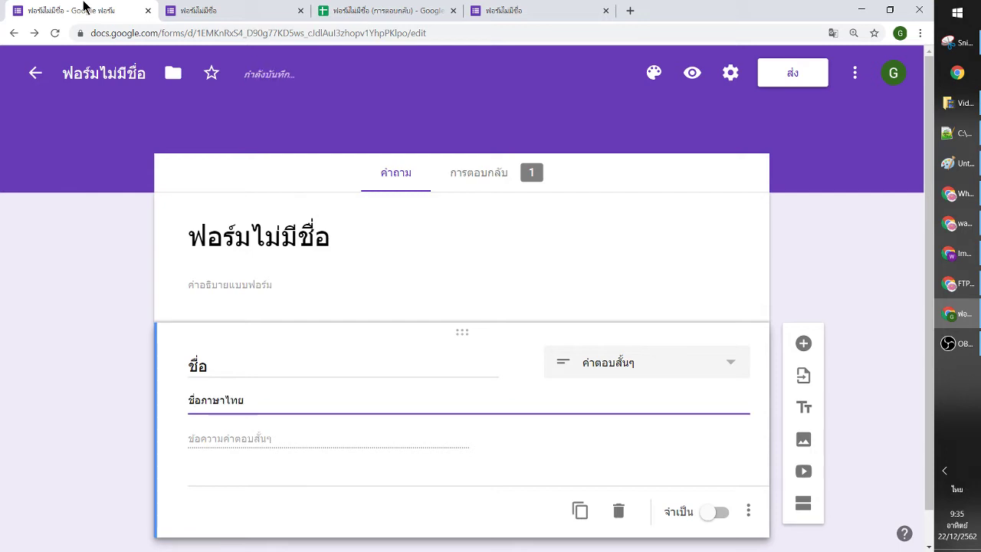
text( ไม่มีคำนำหน)
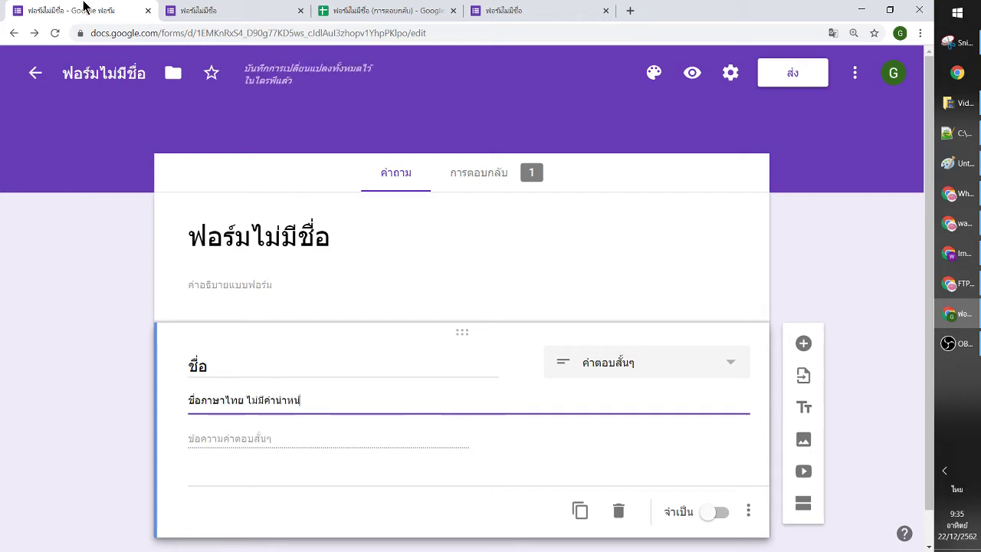
text(้า)
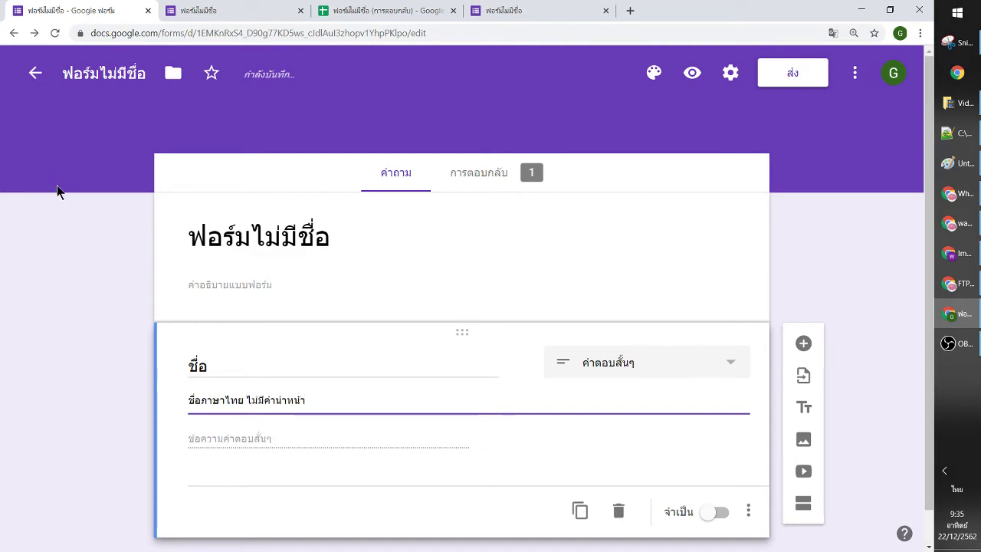
click(71, 220)
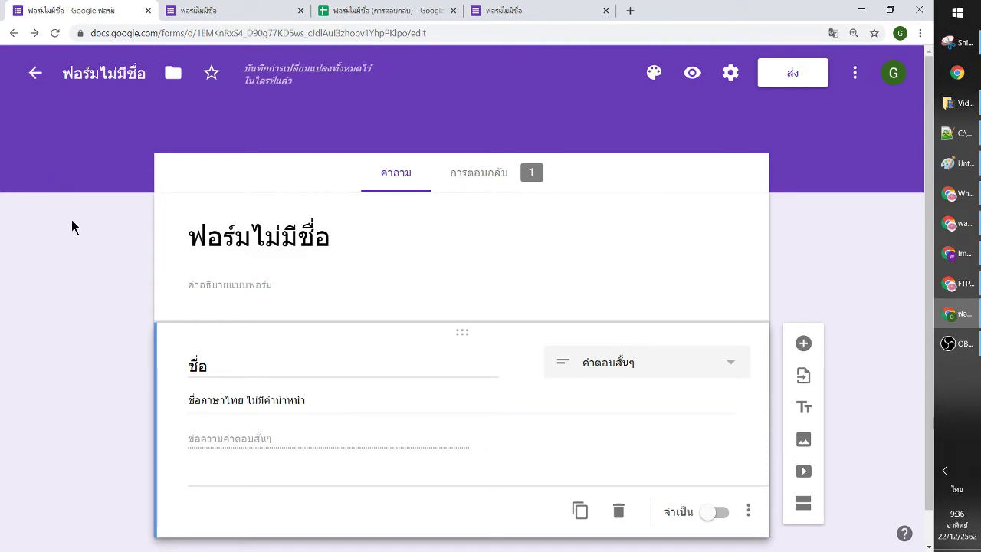
Open a preview of the form to view the ชื่อ question together with its description
click(688, 75)
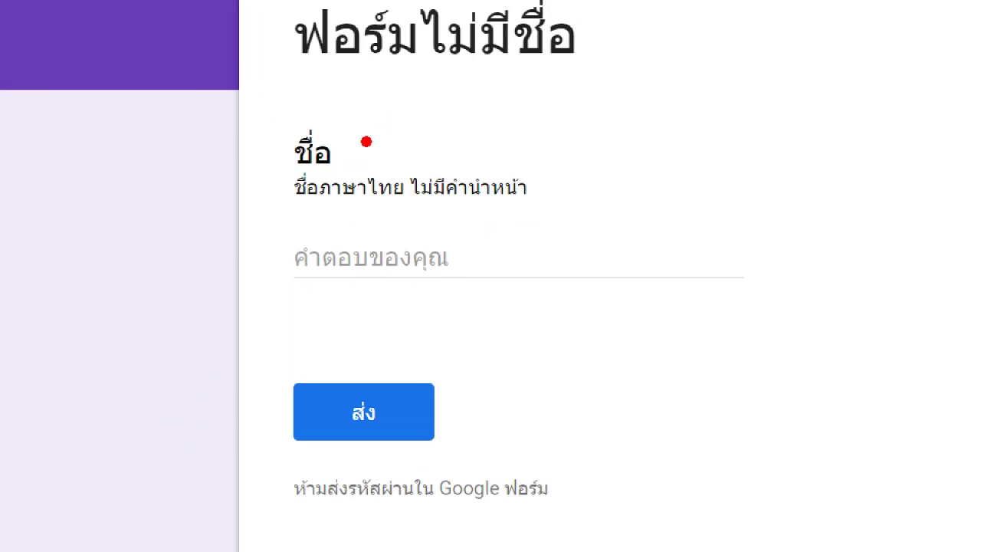
mouse_move(349, 158)
mouse_down()
mouse_move(534, 132)
mouse_move(565, 143)
mouse_up()
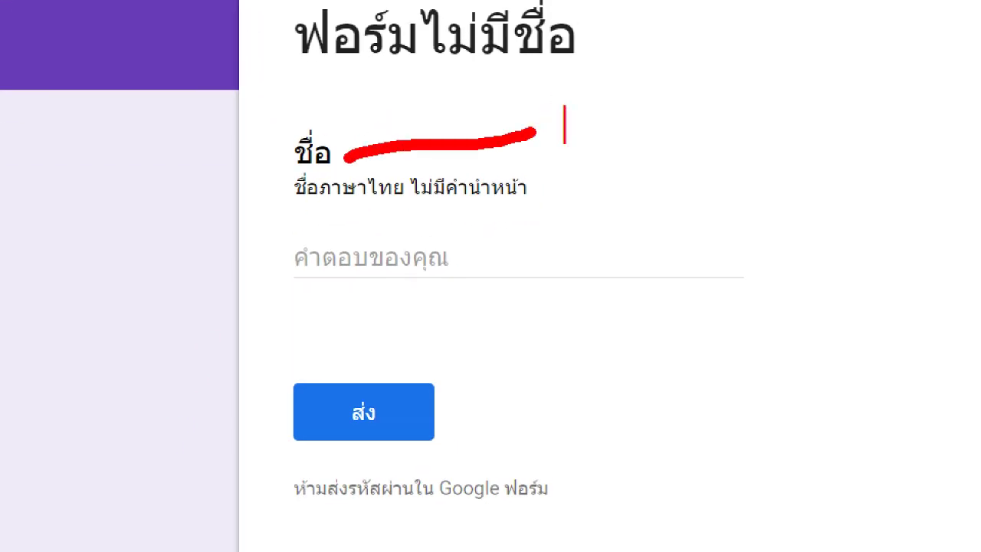
text(question)
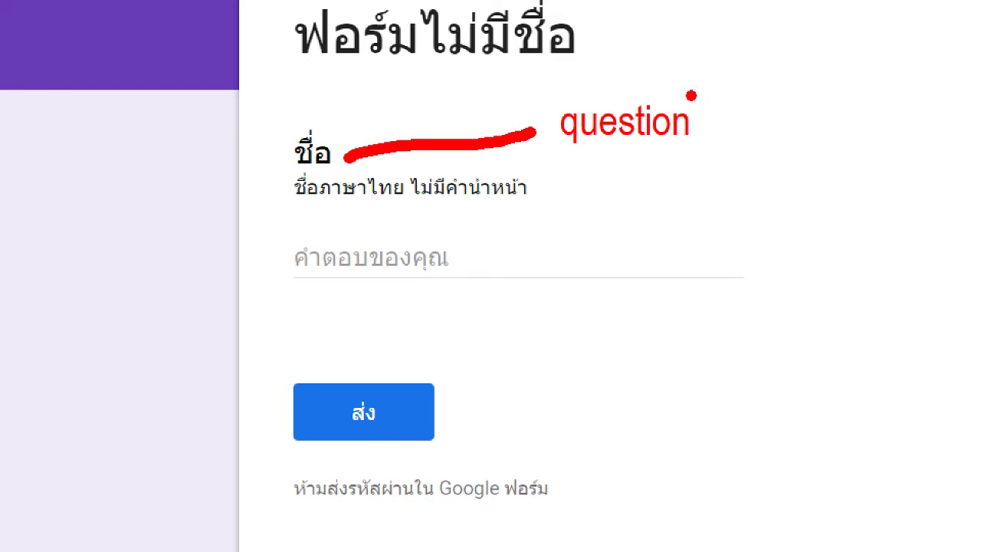
drag(534, 187, 640, 201)
text(t)
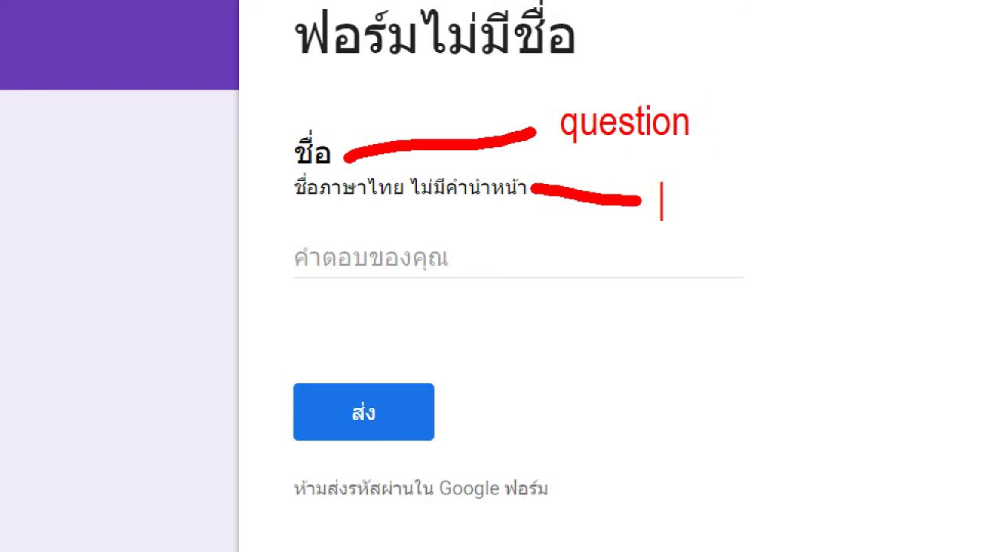
text(description)
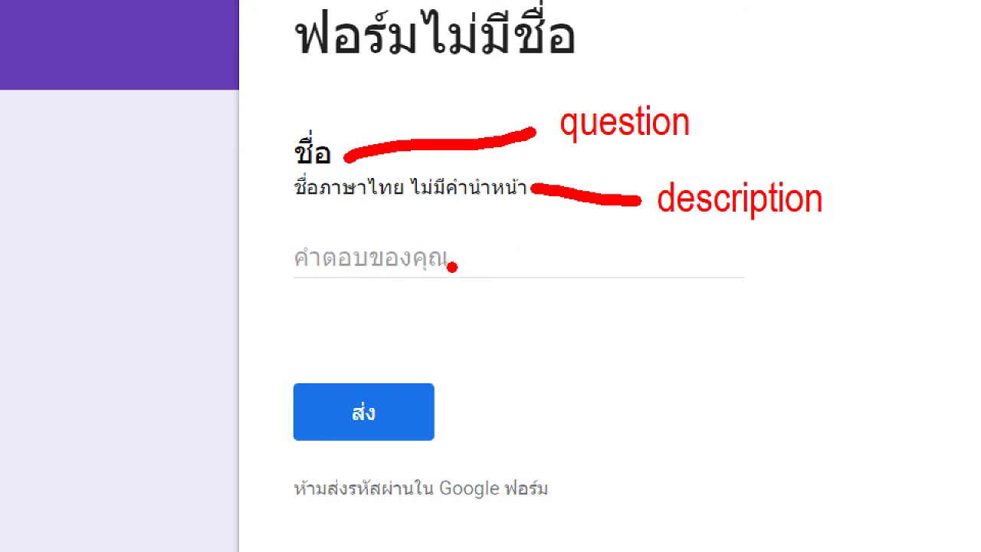
mouse_move(457, 262)
mouse_down()
mouse_move(579, 285)
mouse_move(634, 312)
mouse_up()
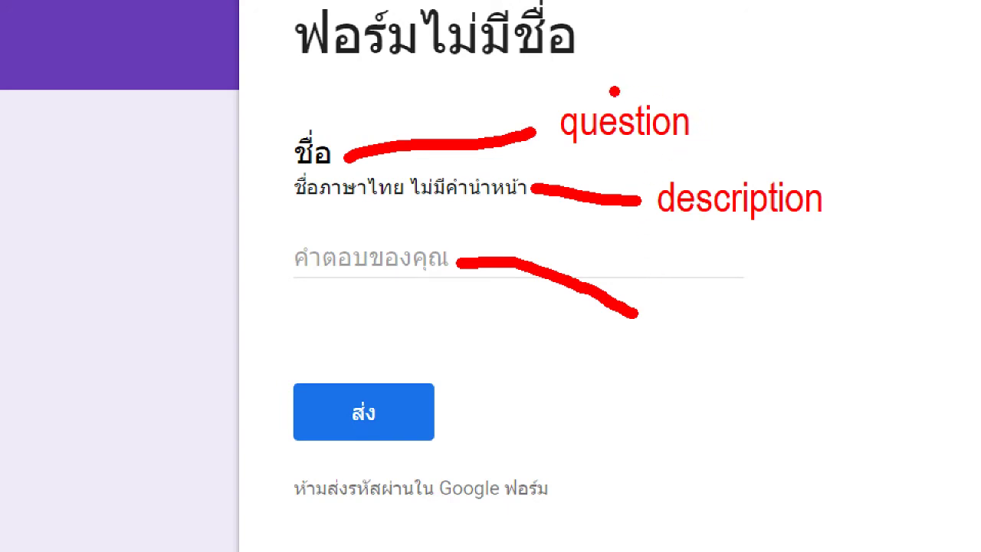
drag(700, 114, 771, 61)
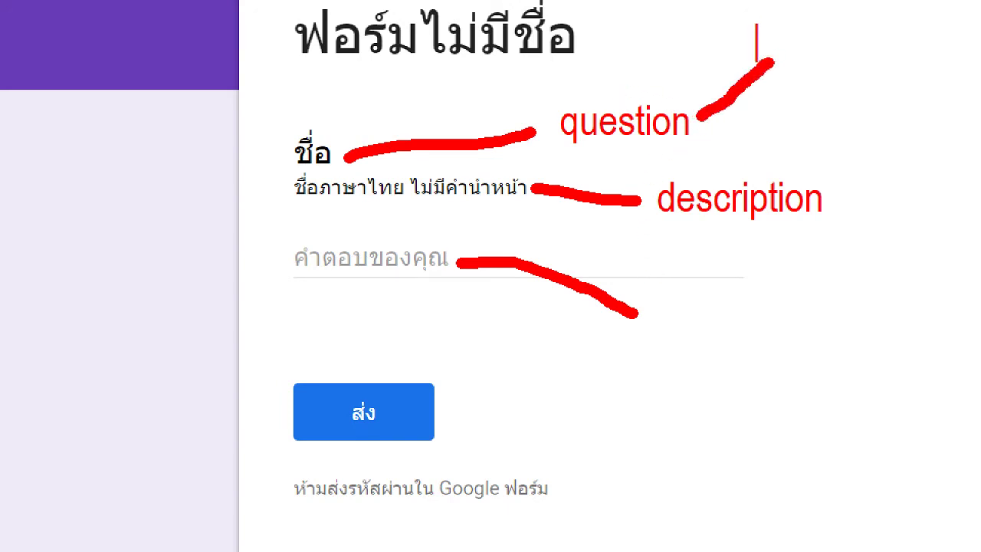
text(column h)
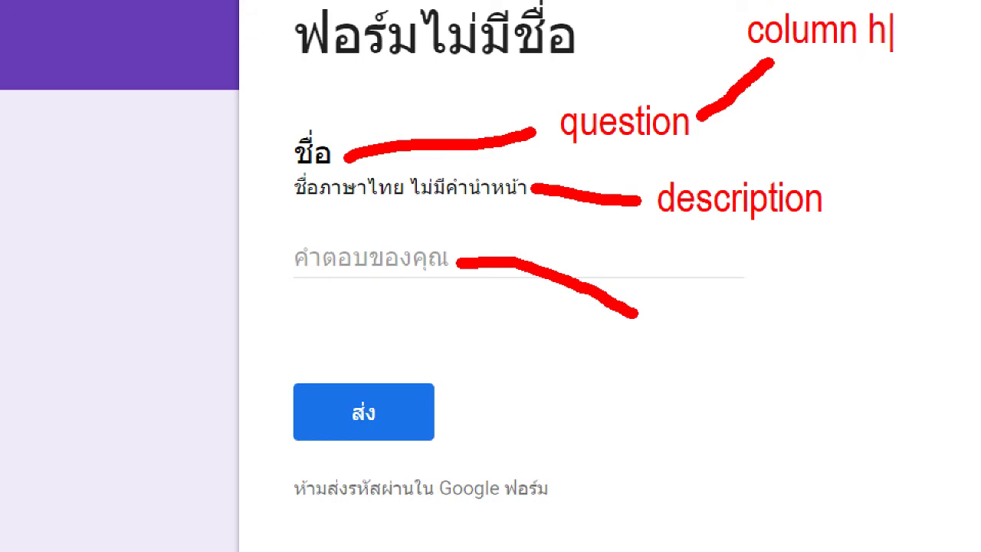
text(eader)
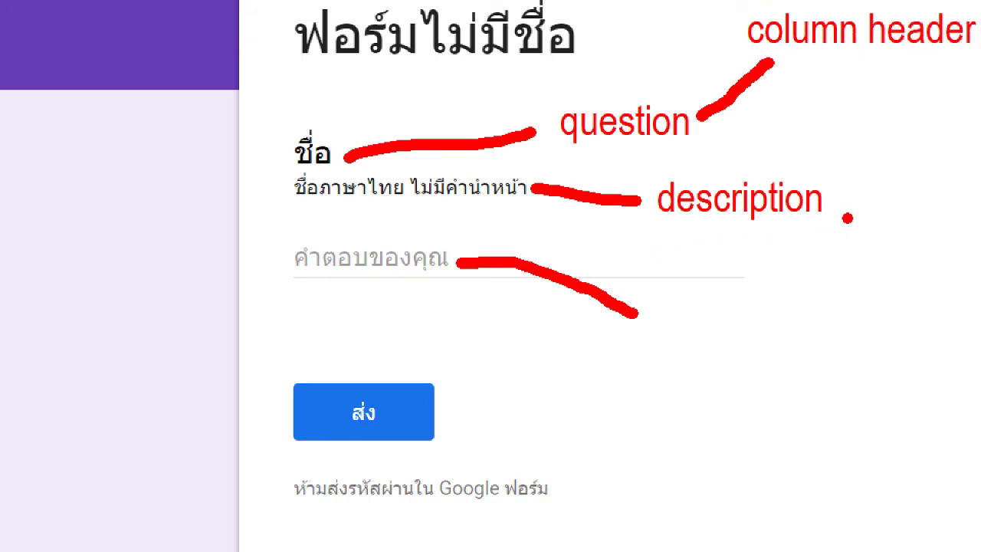
mouse_move(843, 205)
mouse_down()
mouse_move(964, 157)
mouse_move(951, 195)
mouse_up()
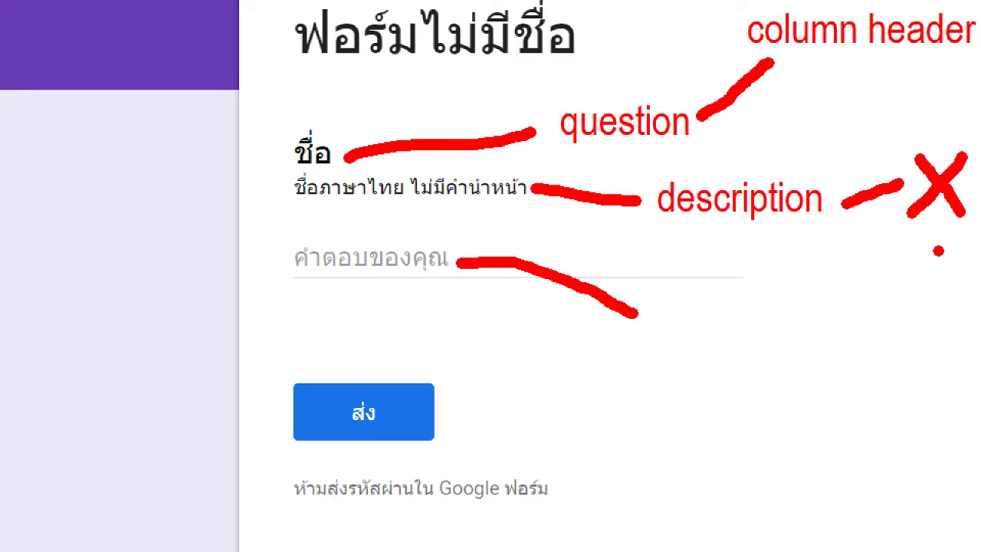
key(Escape)
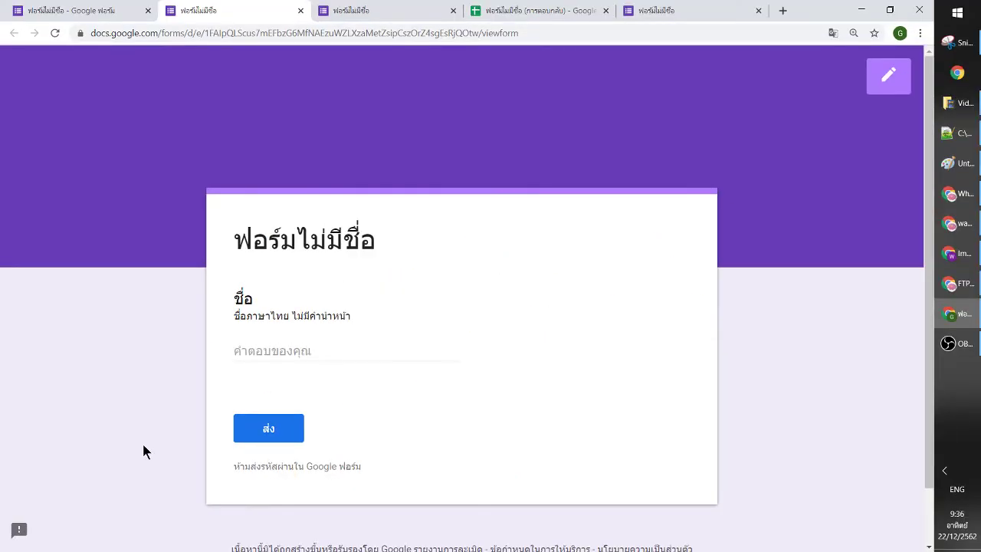
Submit a test response with a Thai first name in the previewed form, then check the ชื่อ column in the responses spreadsheet
click(236, 346)
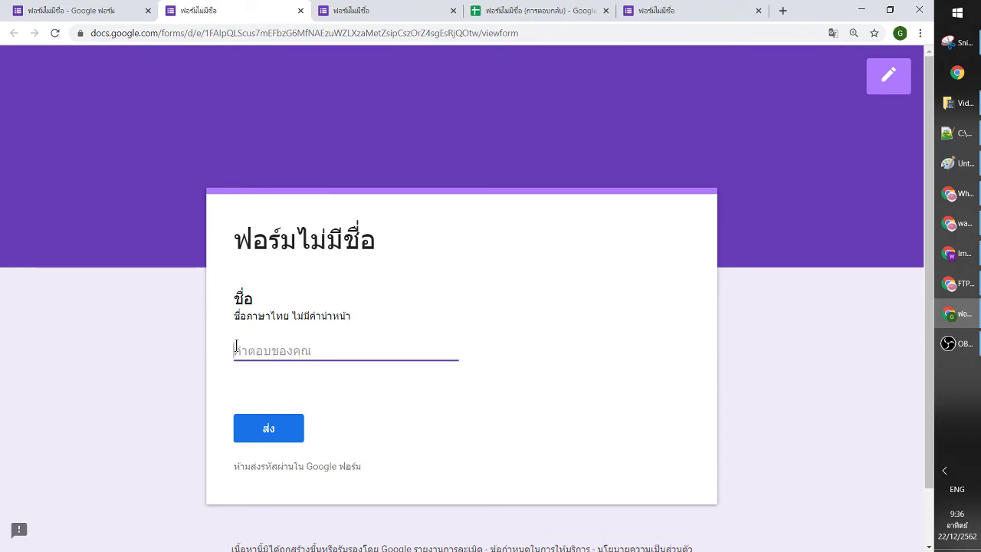
key(alt+shift)
text(ธนเศรษ)
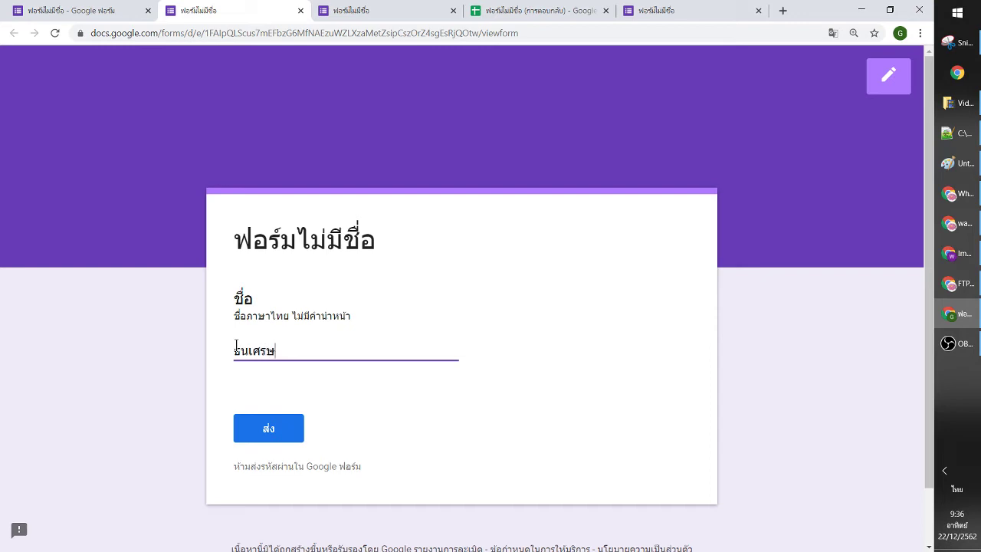
text(ฐ์)
click(269, 431)
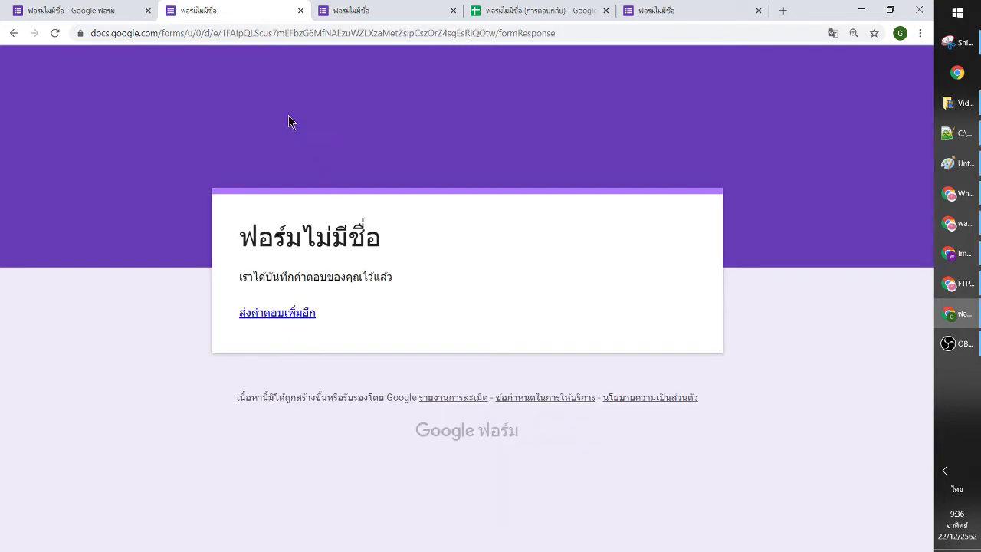
click(496, 10)
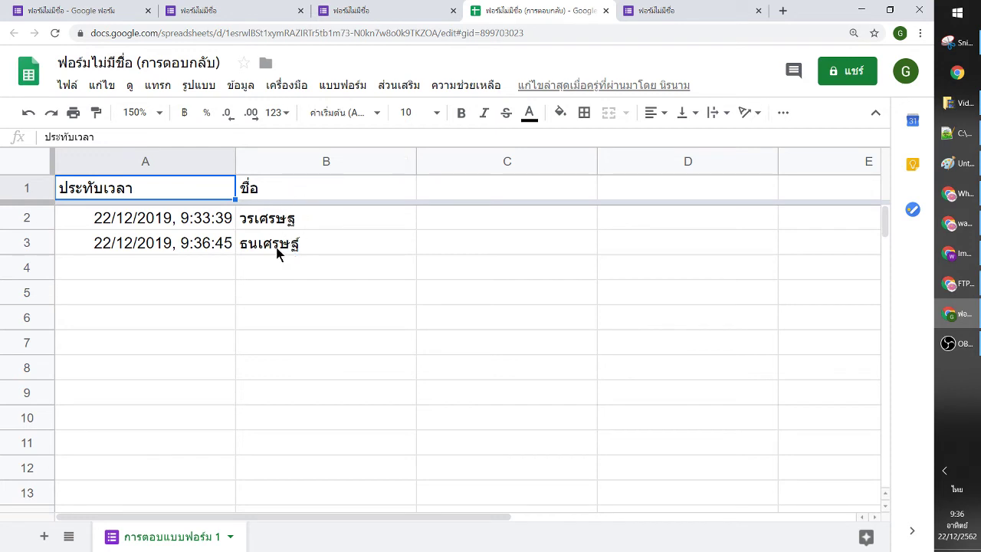
click(284, 189)
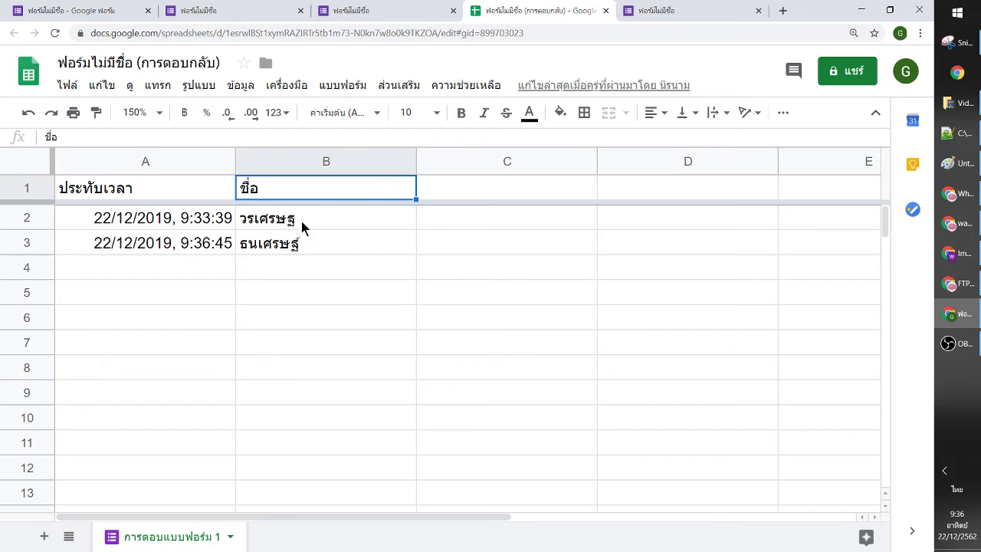
Return to the form editor, turn on response validation for the ชื่อ question and look through the available rule types
key(ctrl+1)
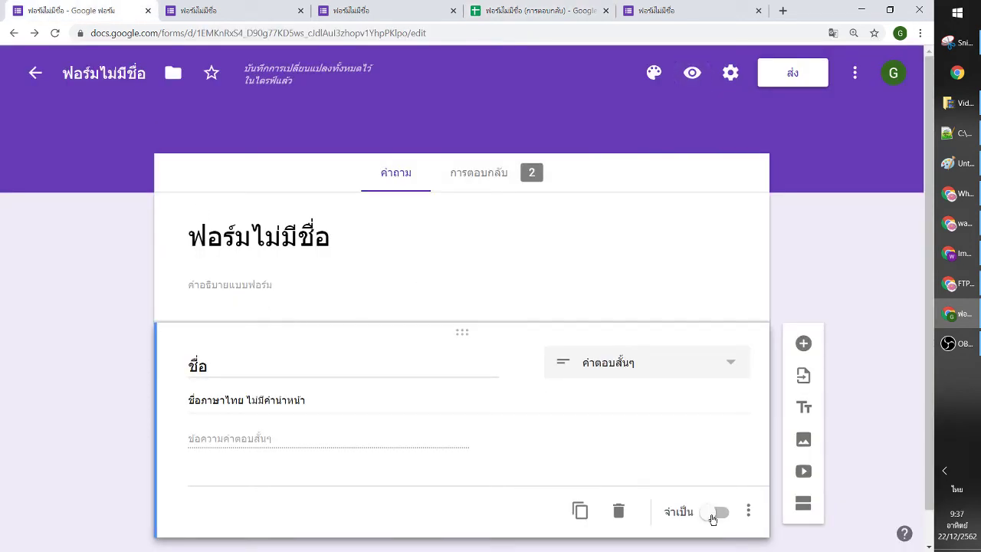
click(749, 511)
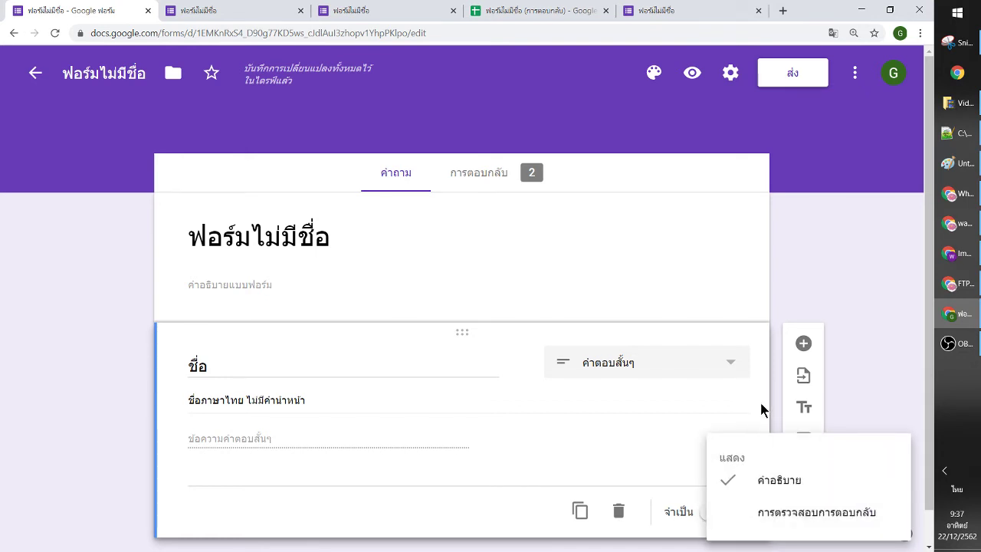
click(783, 518)
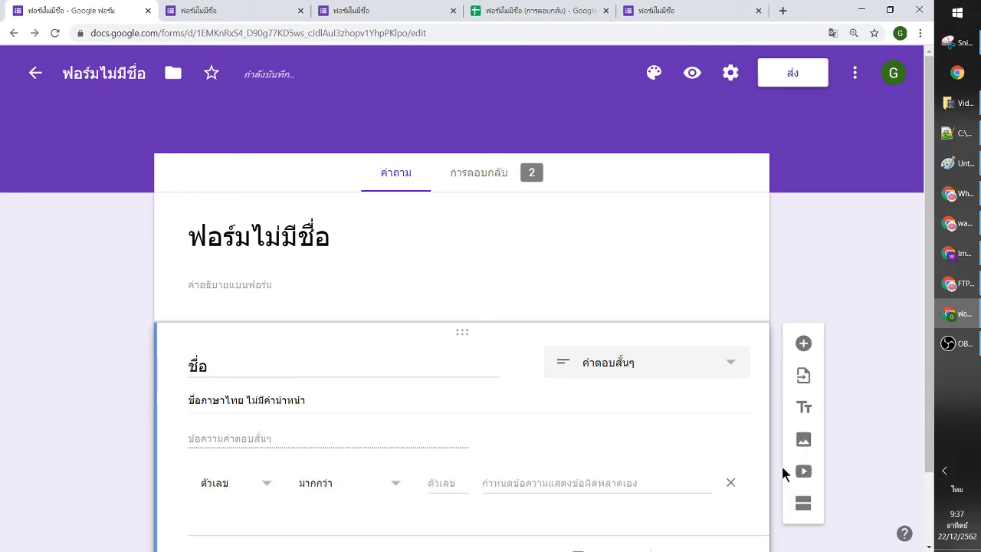
click(270, 484)
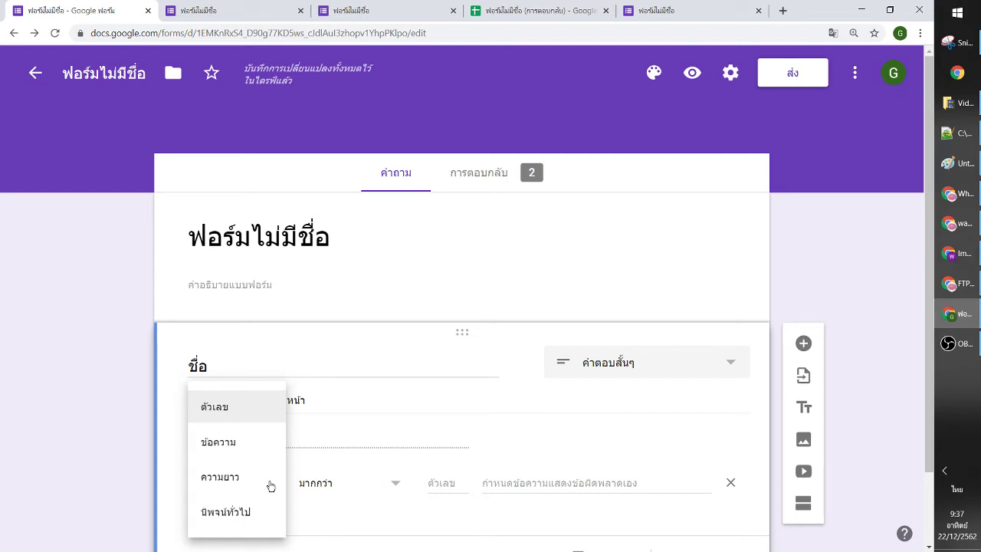
Rename the ชื่อ question to "อายุ" and clear its description text
double_click(207, 367)
text(อายุ)
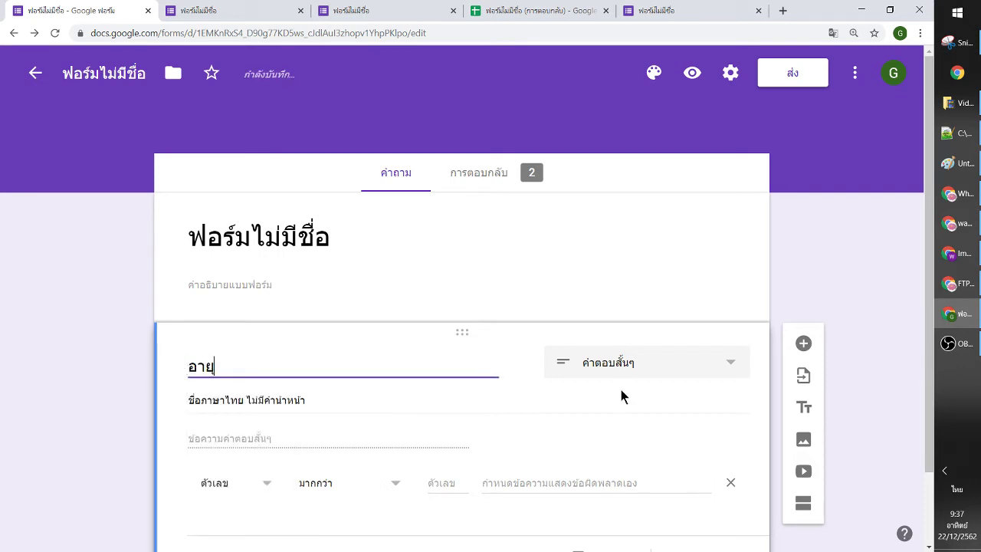
triple_click(661, 410)
key(BackSpace)
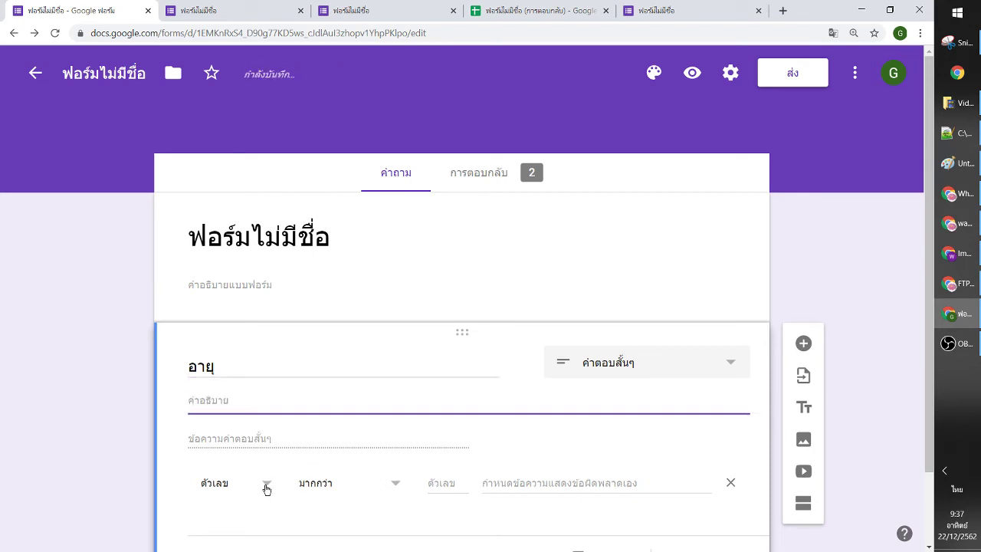
Set the number validation of the อายุ question to accept only whole numbers (เลขจำนวนเต็ม)
click(392, 488)
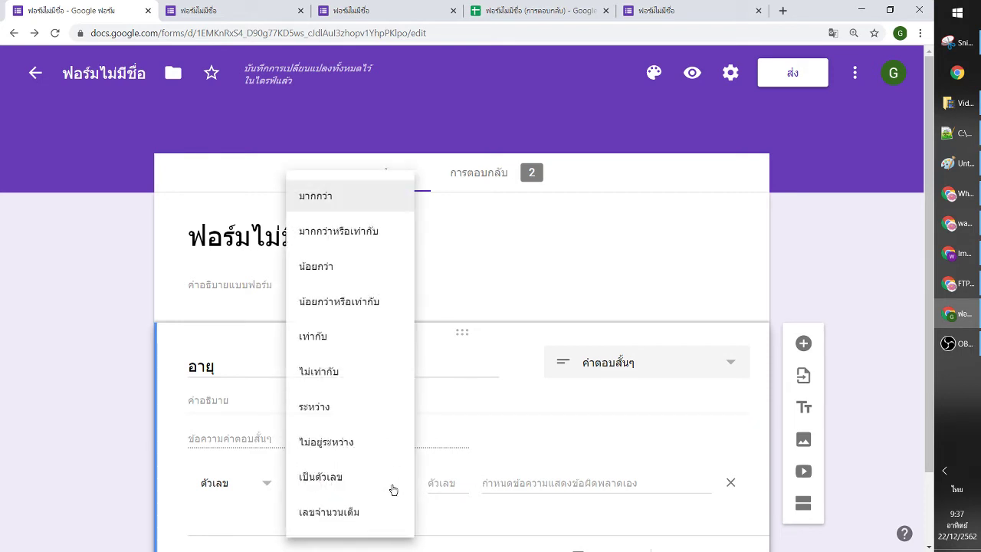
click(355, 515)
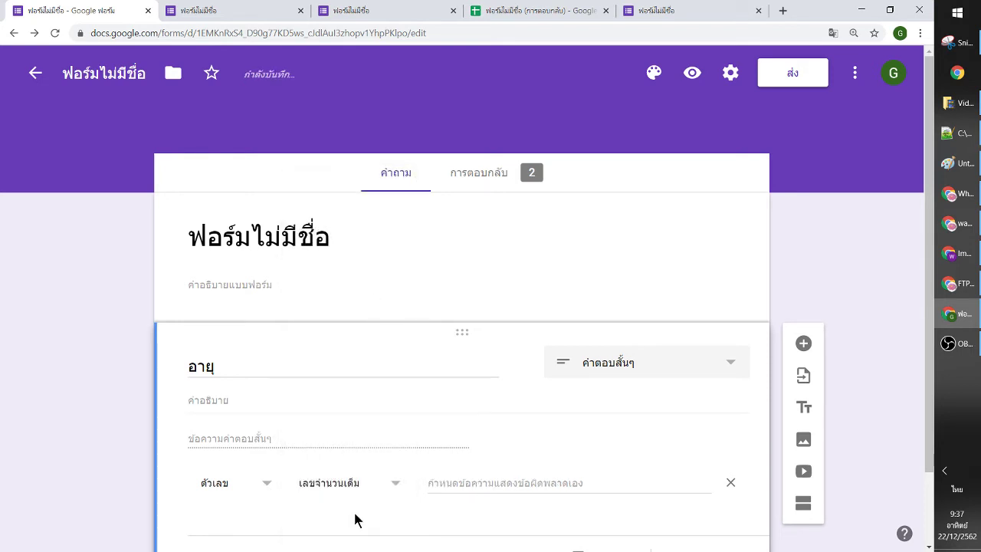
scroll(367, 513, down, 1)
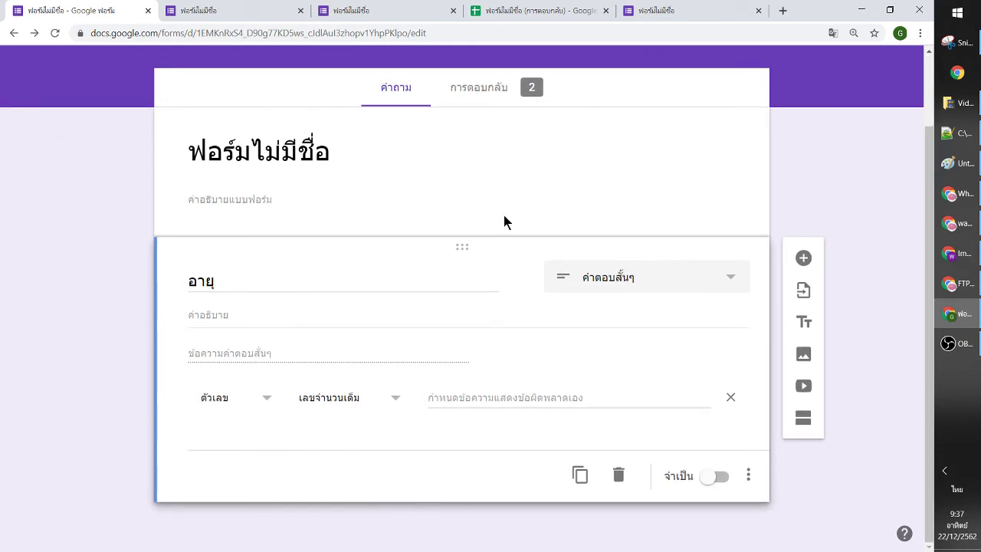
scroll(619, 245, up, 1)
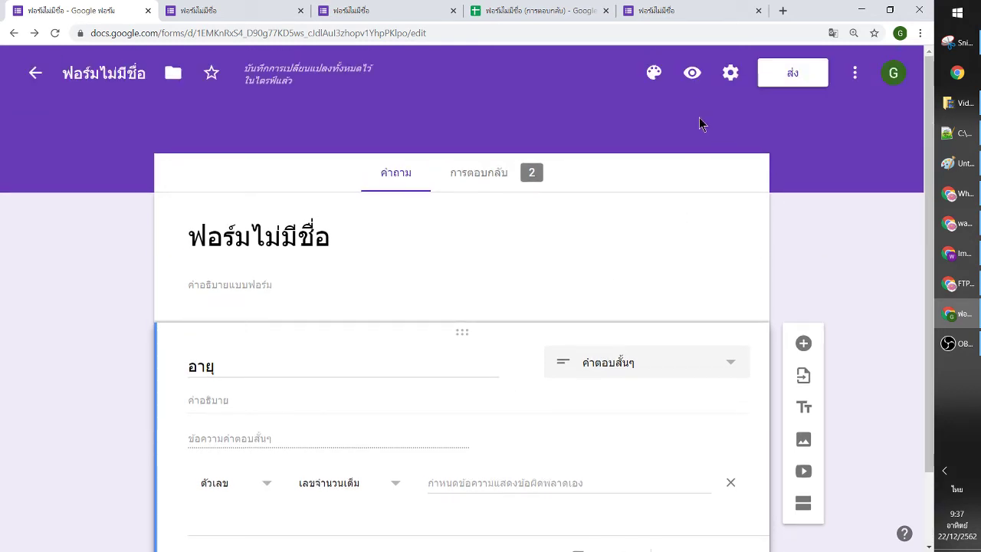
Preview the form, test the อายุ question's validation with the text "ฟหกด" and clear the answer
click(692, 72)
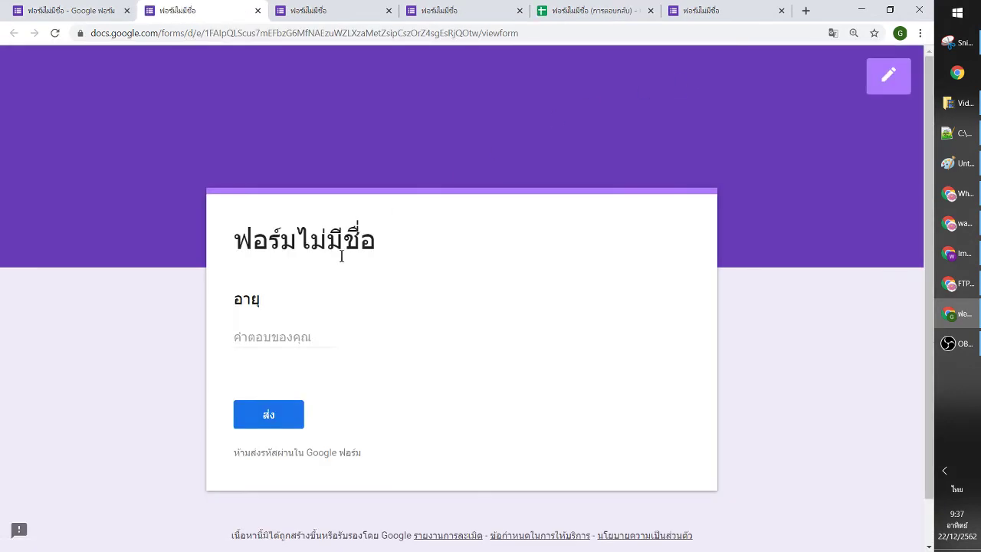
click(296, 334)
text(ฟหกด)
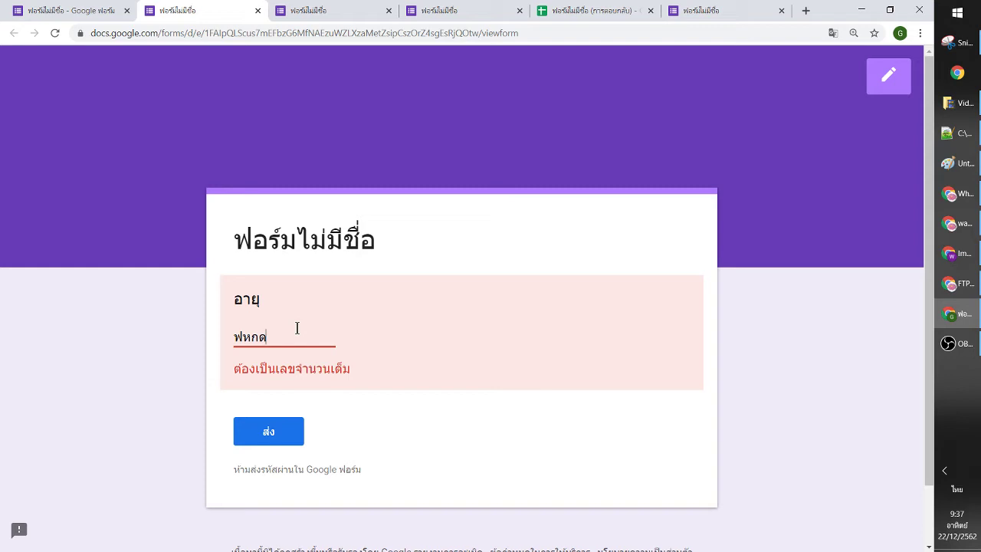
key(ctrl+a)
text(ๅ)
key(BackSpace)
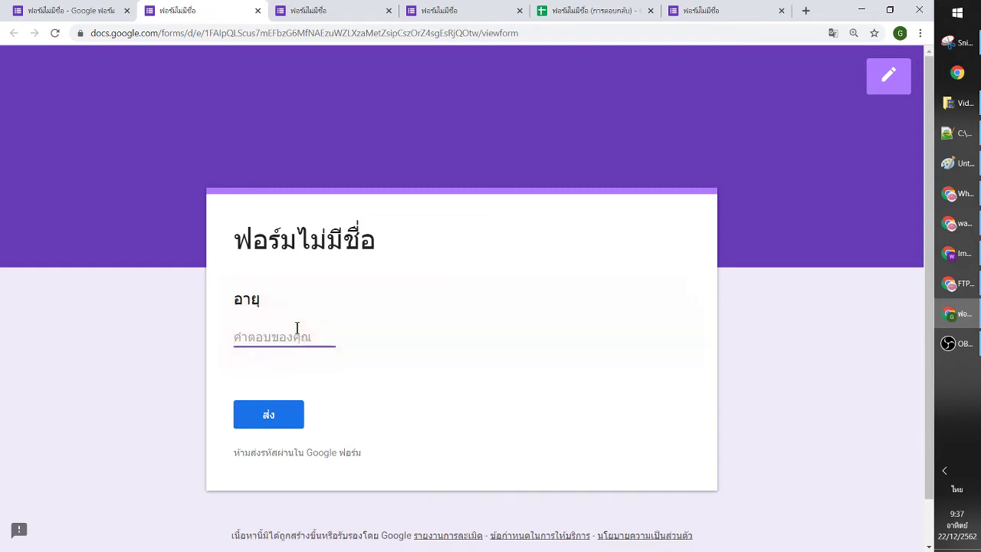
Submit the form with 21 as the อายุ answer and check the response in the linked spreadsheet
key(grave)
text(21)
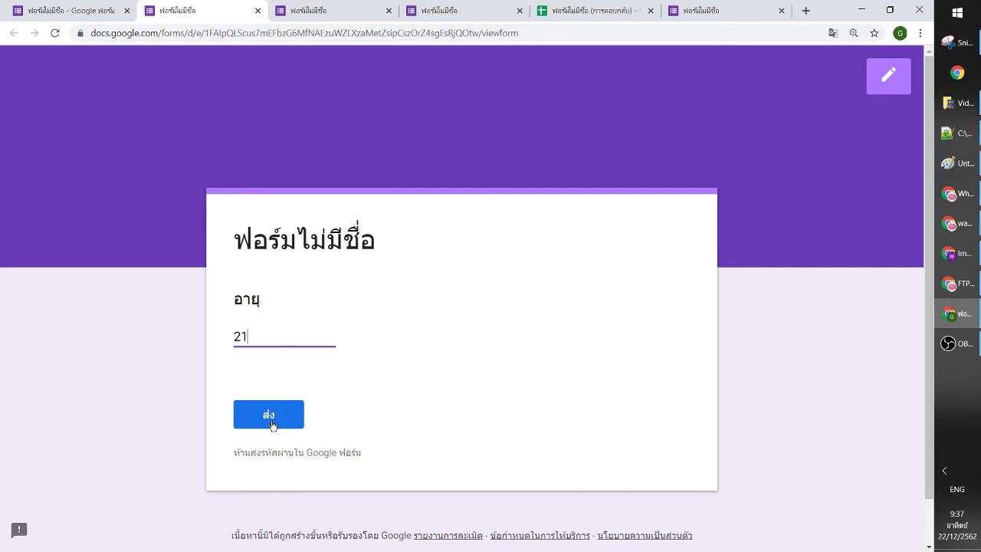
click(270, 422)
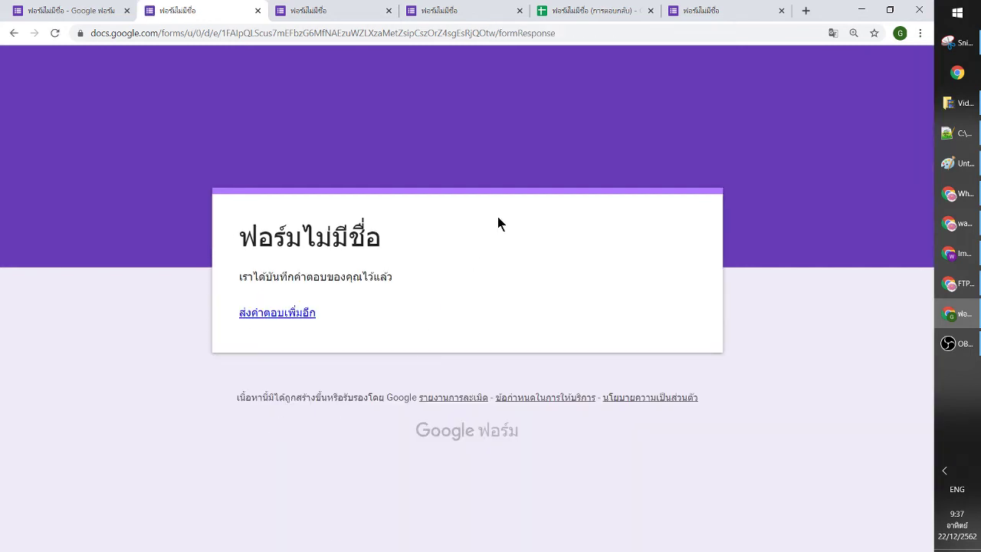
click(569, 11)
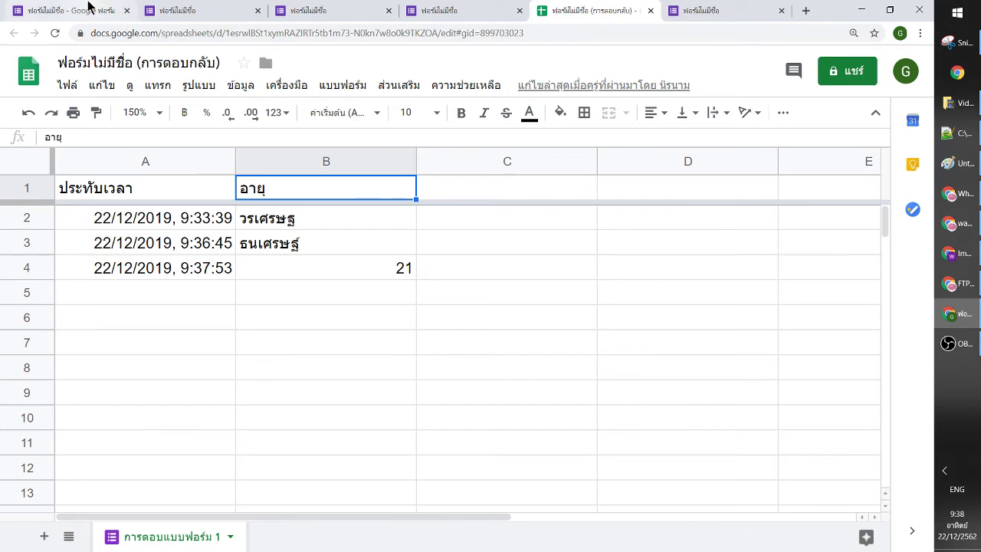
Set the number validation of the อายุ question to accept values between (ระหว่าง) 0 and 100
click(89, 9)
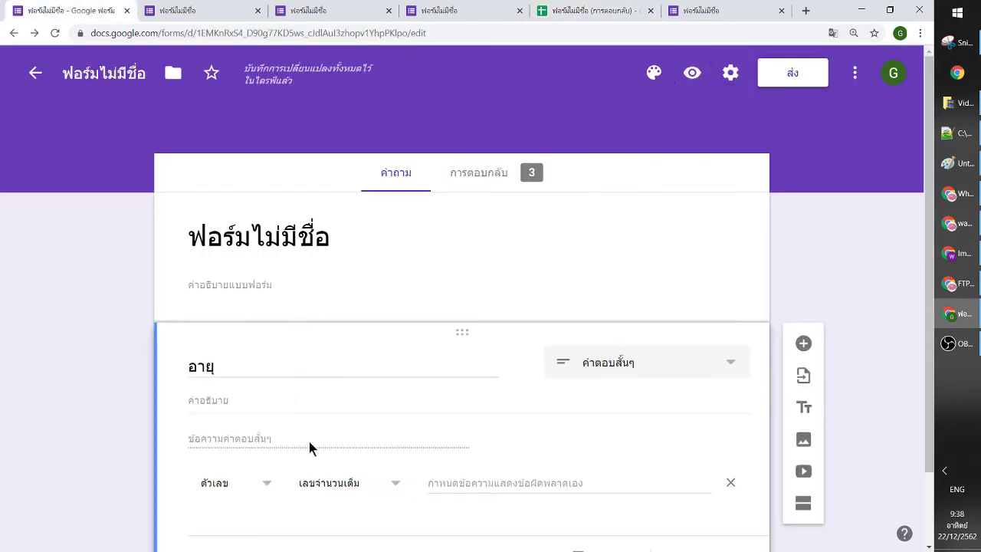
click(357, 485)
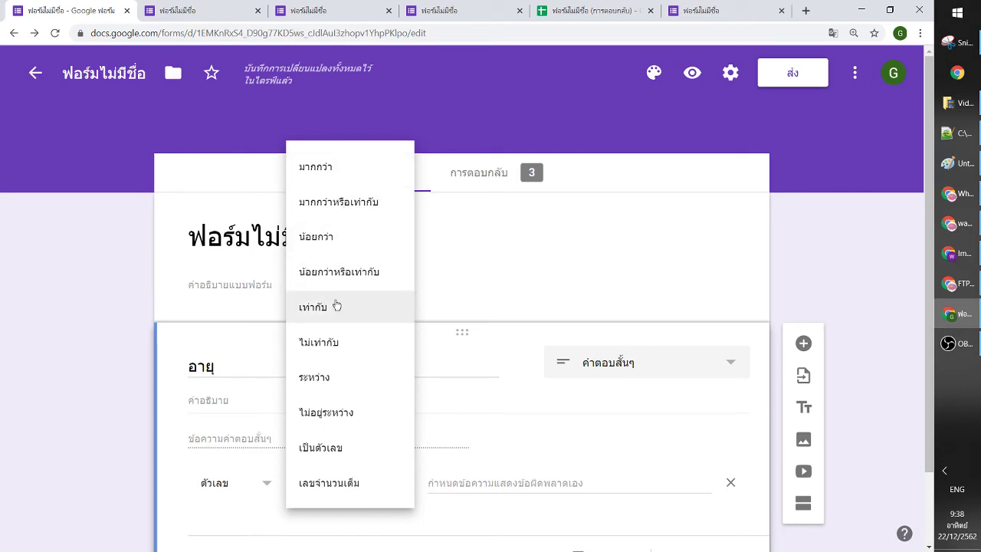
click(335, 381)
click(437, 486)
text(0)
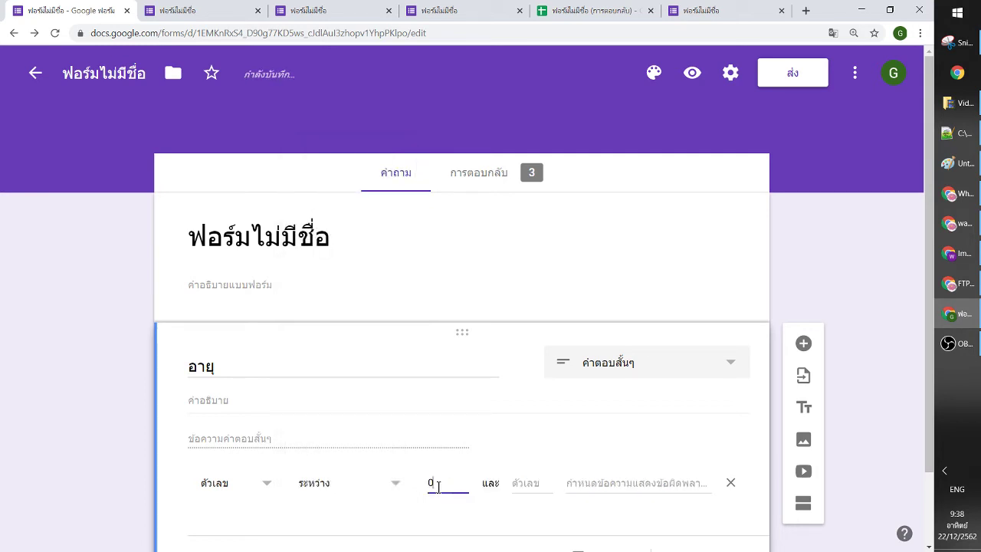
click(512, 482)
text(100)
click(541, 463)
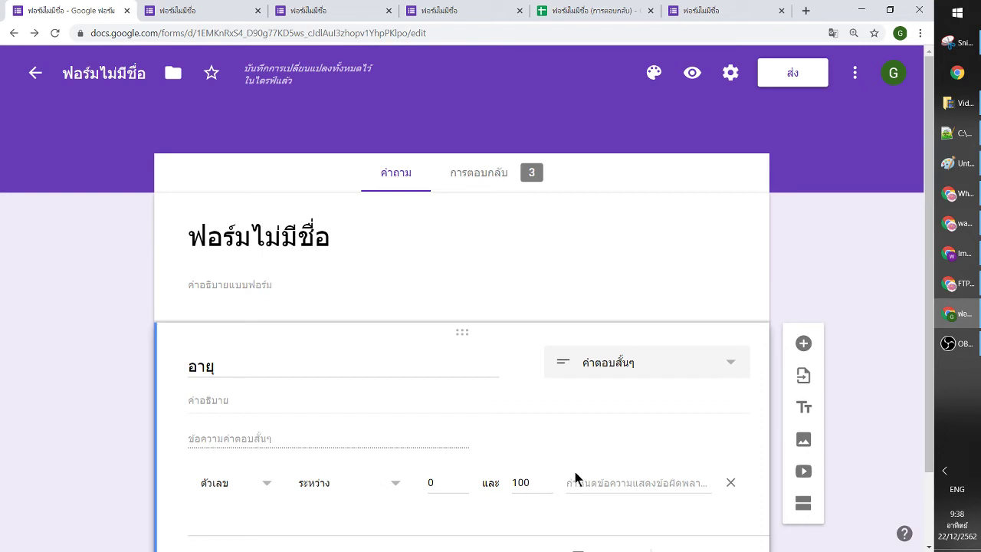
Enter "อายุต้องอยู่ระหว่างศูนย์ถึงร้อย" as the custom error text of the อายุ question's validation
click(574, 487)
key(alt+shift)
text(อายุ)
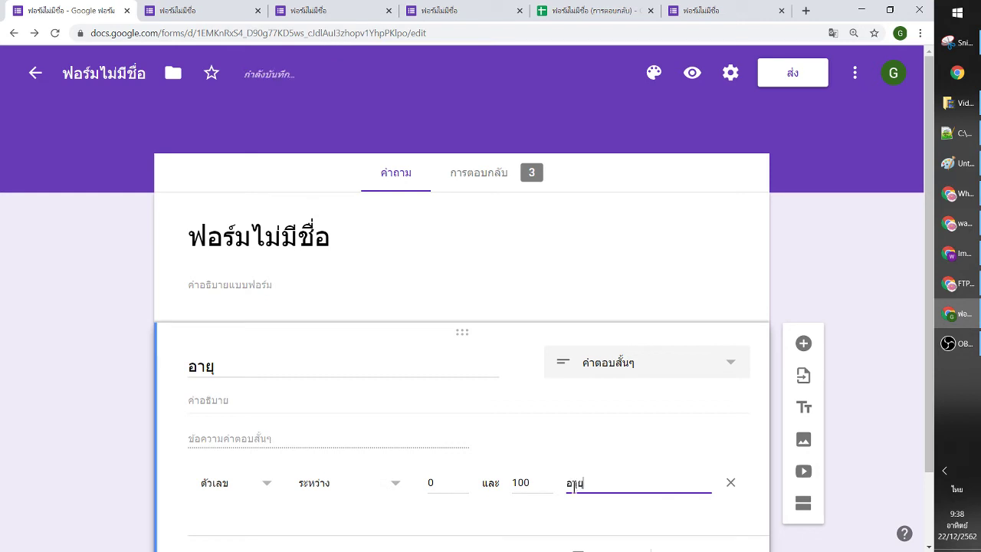
text(ต้องอยู่ระหว่างศูนย์ถึงร้อย)
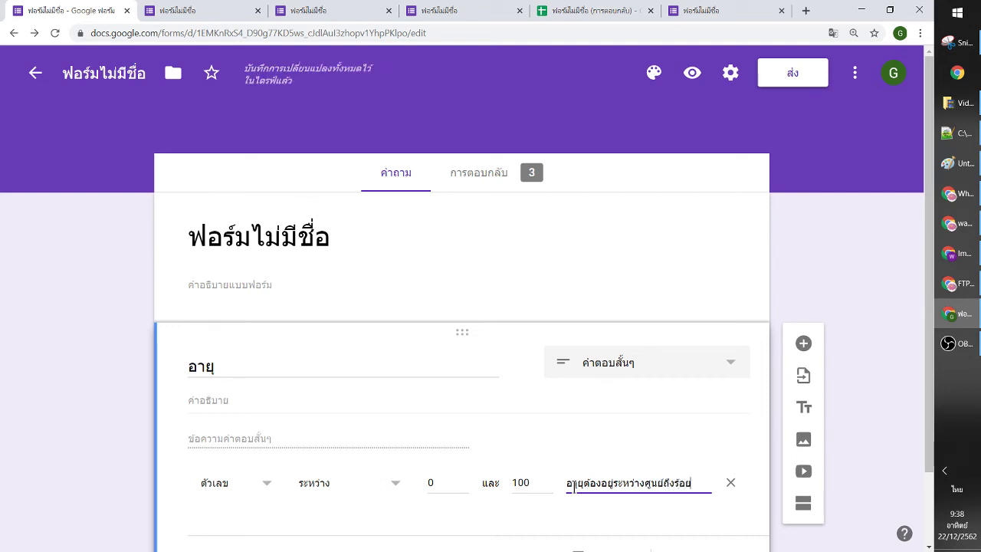
Preview the form and test the 0 to 100 validation of the อายุ question with the answer "ฟหกด"
click(692, 74)
click(257, 346)
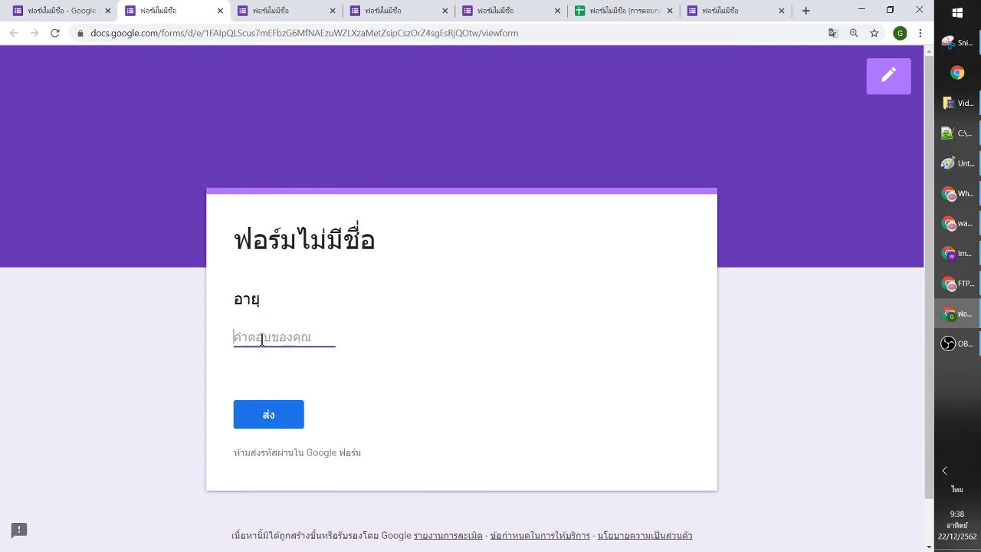
text(ฟหกด)
click(276, 377)
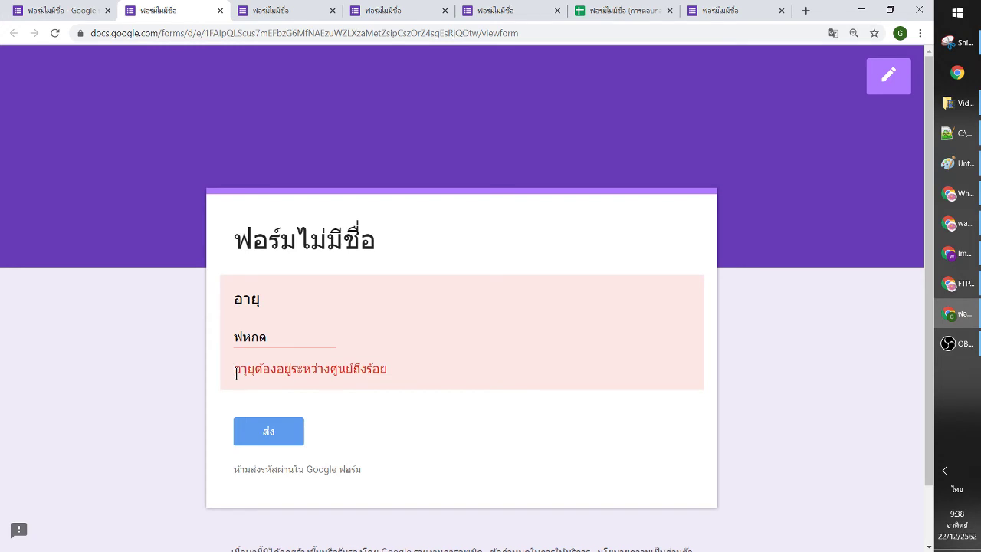
In the form editor, change the อายุ question's validation to text (ข้อความ) that contains (มี) "การ"
click(46, 10)
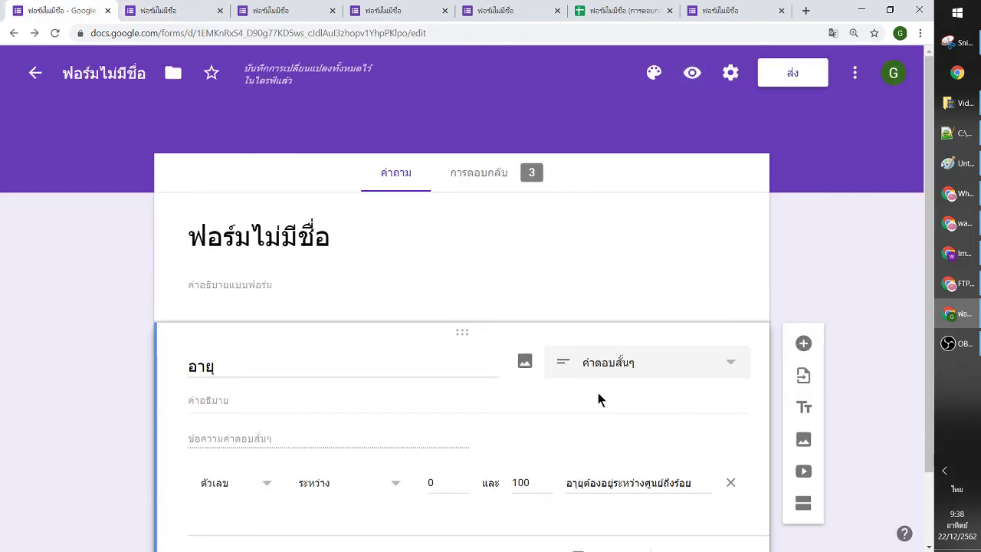
click(267, 486)
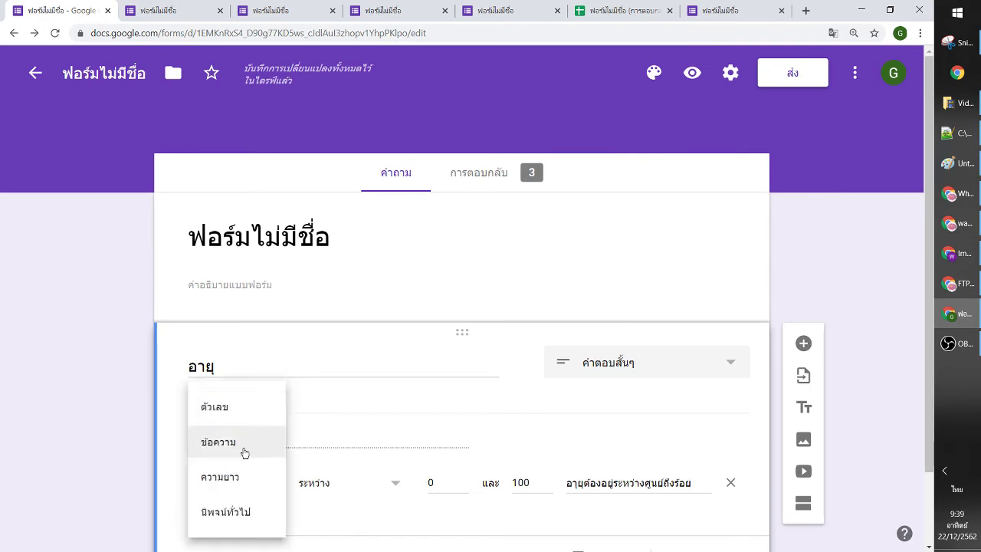
click(244, 453)
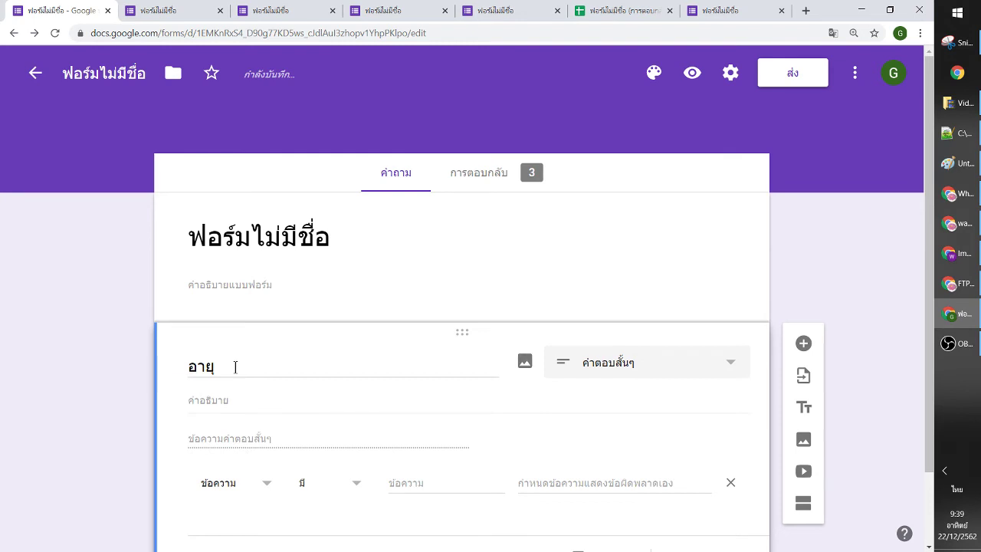
drag(235, 366, 165, 363)
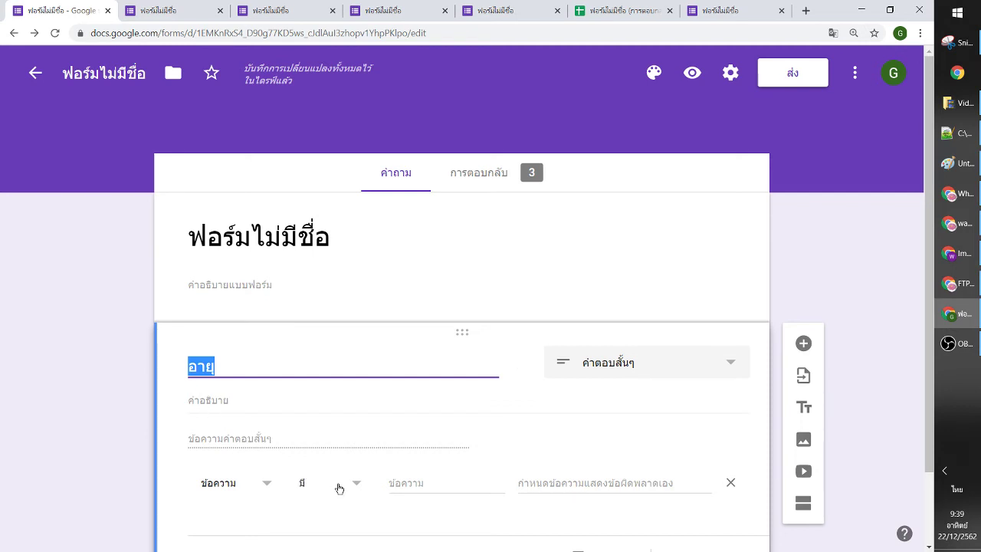
click(401, 483)
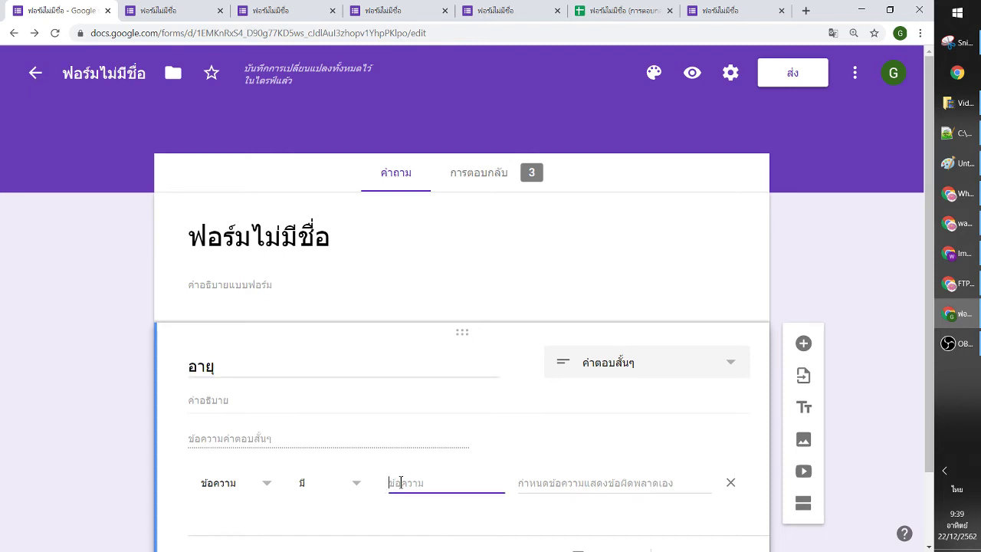
text(การ)
click(513, 456)
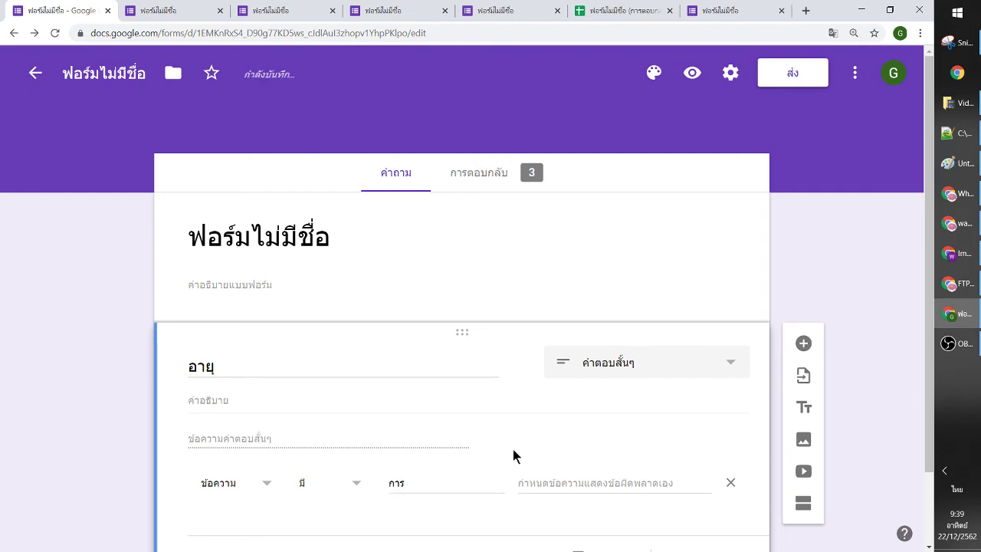
Rename the อายุ question to "ถามไรดี"
double_click(328, 368)
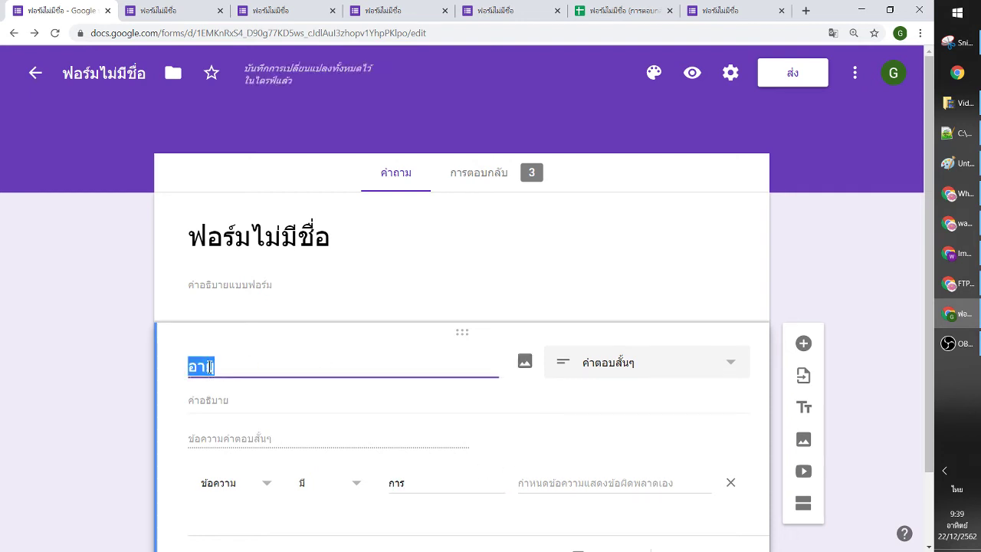
text(ถามไรดี)
click(168, 374)
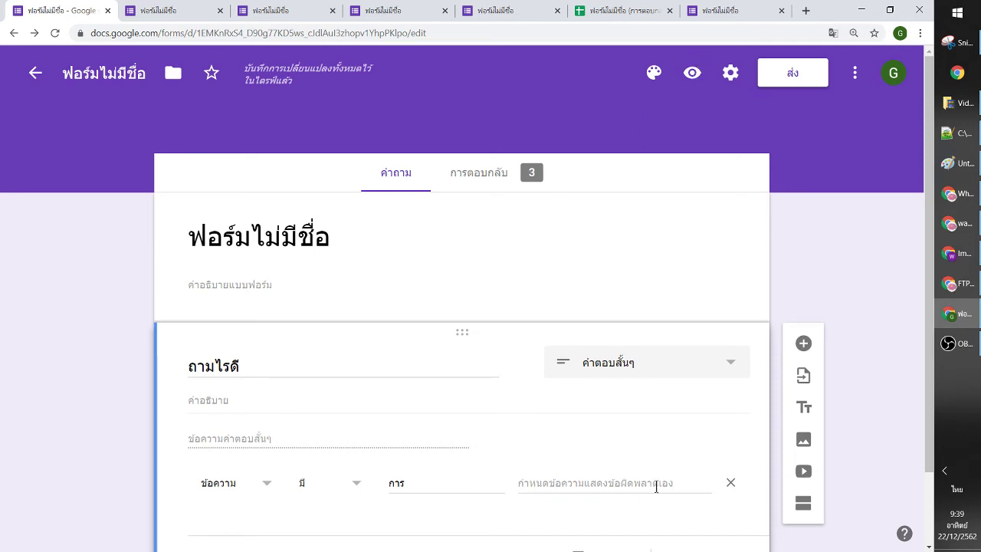
Preview the form and try to submit "สวัสดี" as the answer to the ถามไรดี question
scroll(698, 481, down, 1)
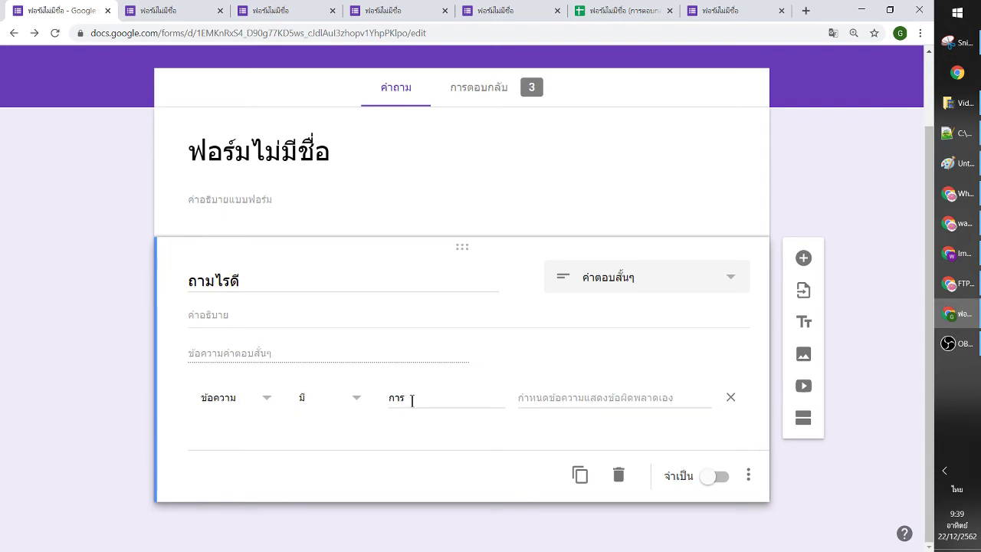
scroll(611, 312, up, 2)
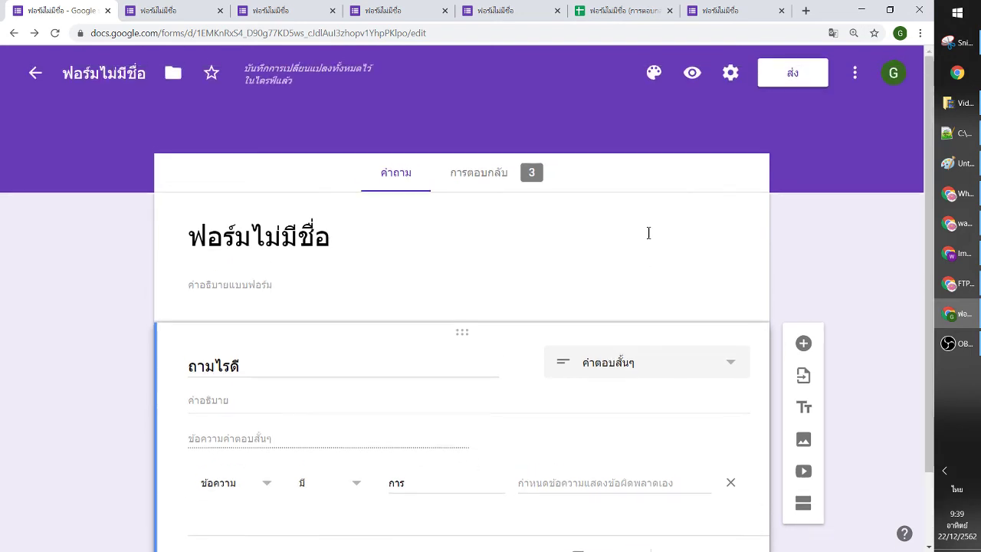
click(700, 80)
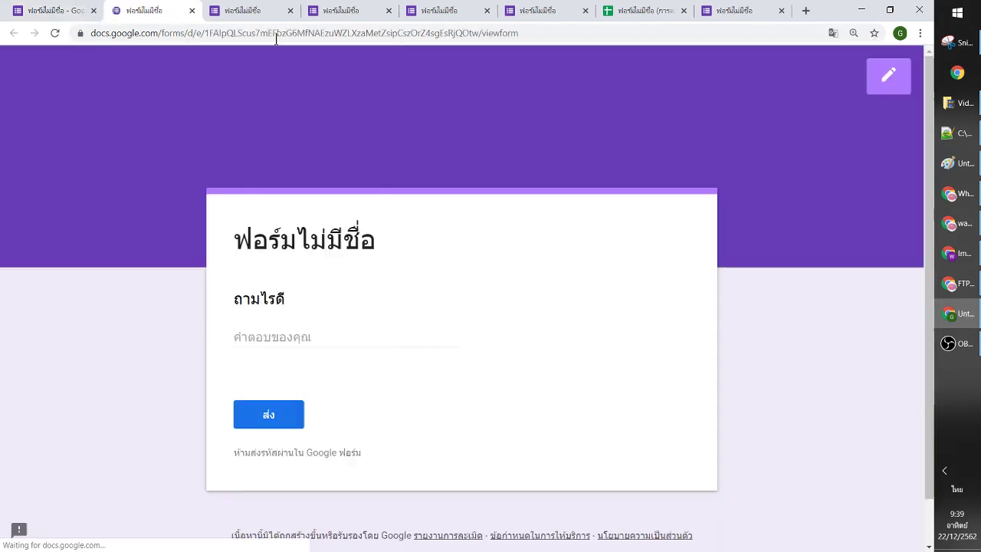
click(312, 337)
key(grave)
text(l)
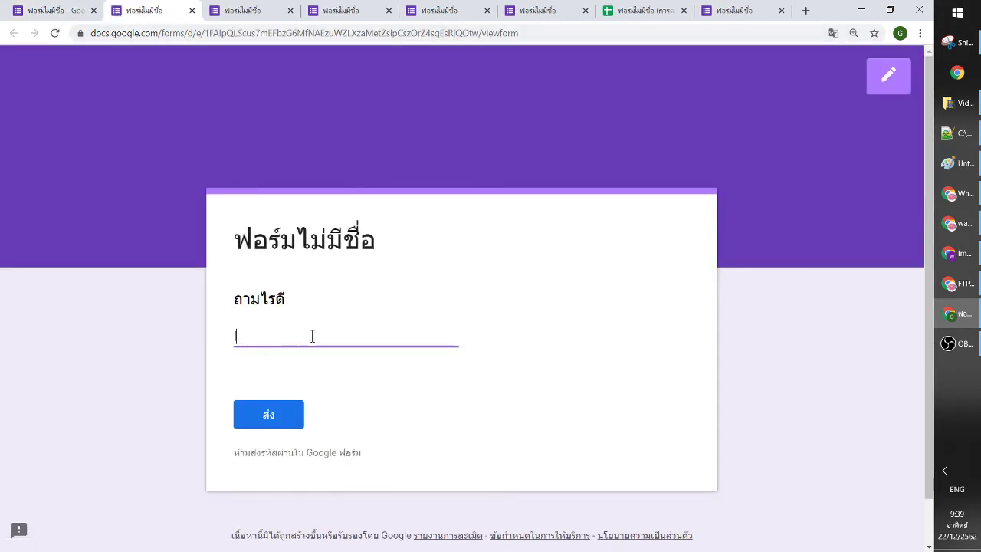
key(BackSpace)
text(วัสดี)
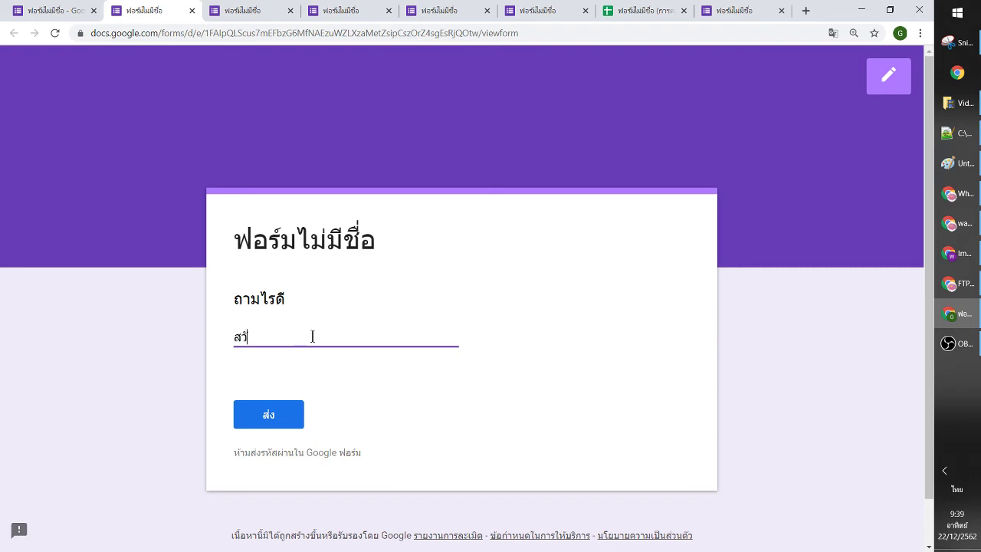
click(281, 411)
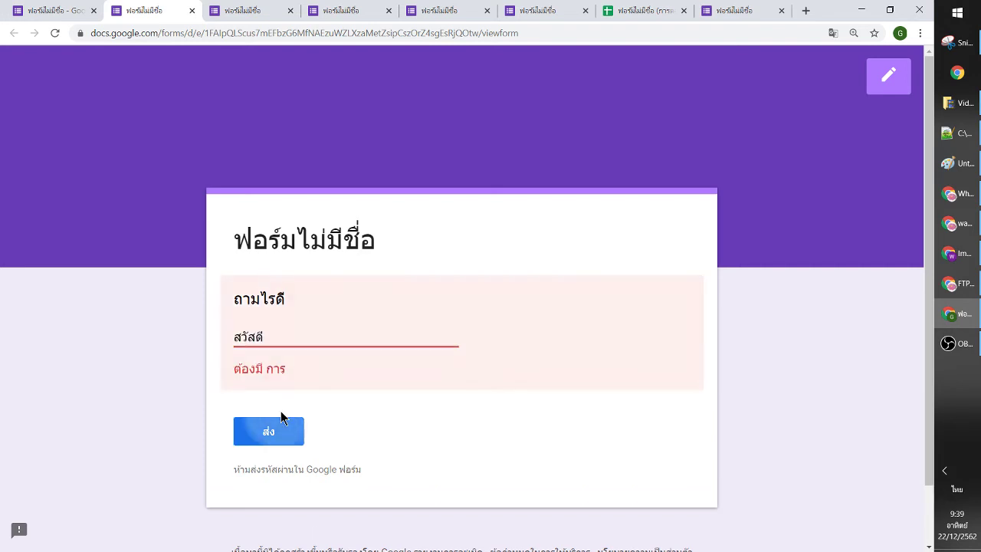
Change the ถามไรดี answer to "สวัสดีการ" and submit the form
click(279, 338)
key(BackSpace)
text(กา)
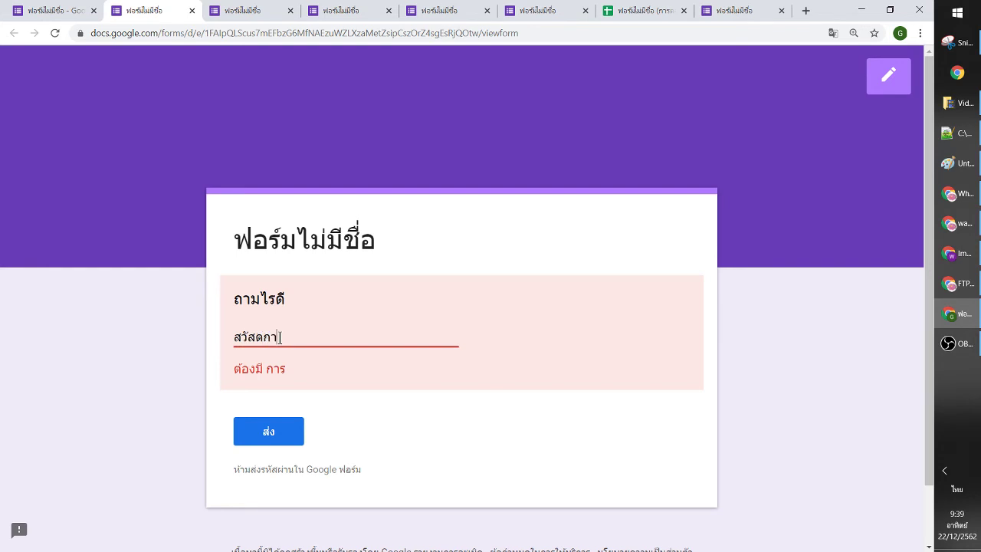
key(Left)
key(Left)
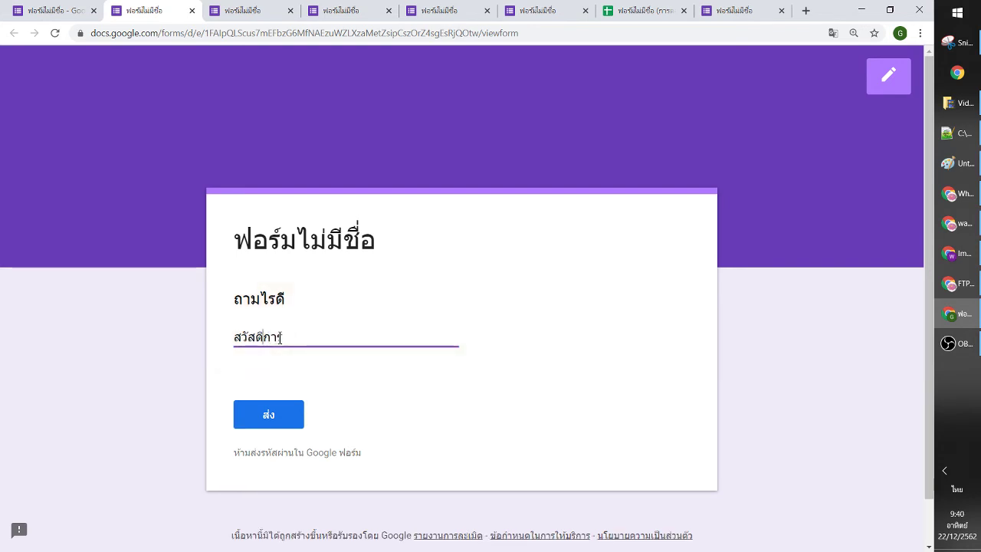
click(295, 414)
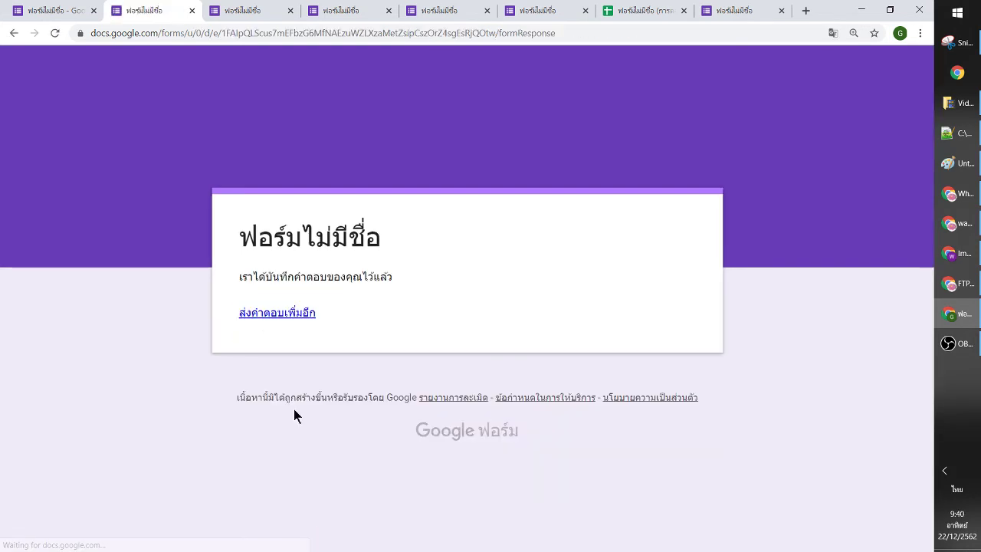
In the form editor, try the ไม่มี text condition, and set the question's validation to email address (ที่อยู่อีเมล)
click(66, 12)
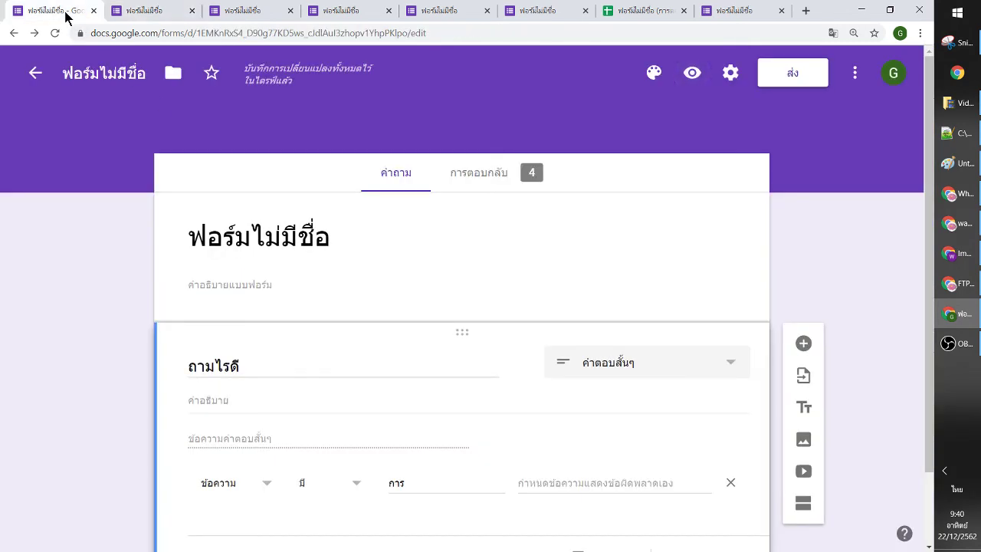
click(345, 489)
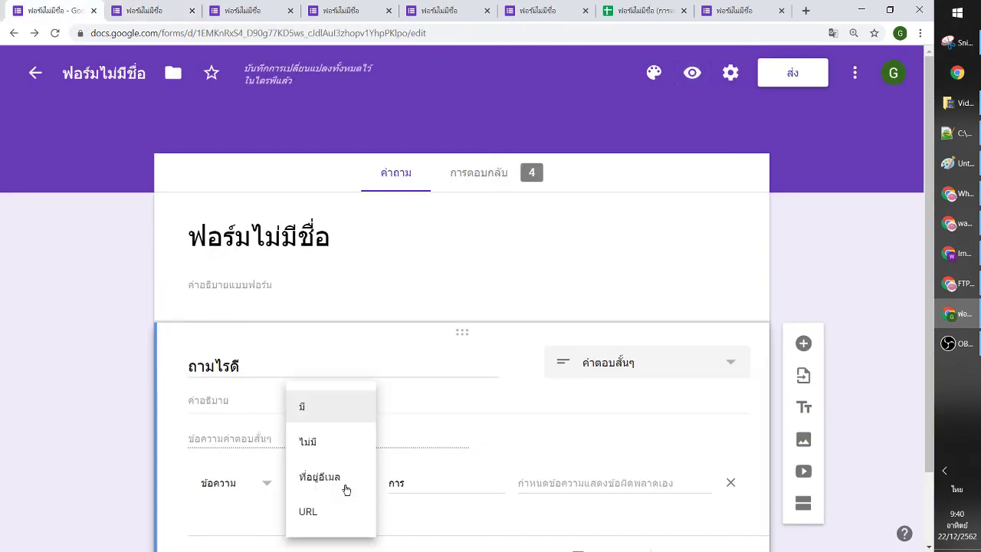
click(334, 457)
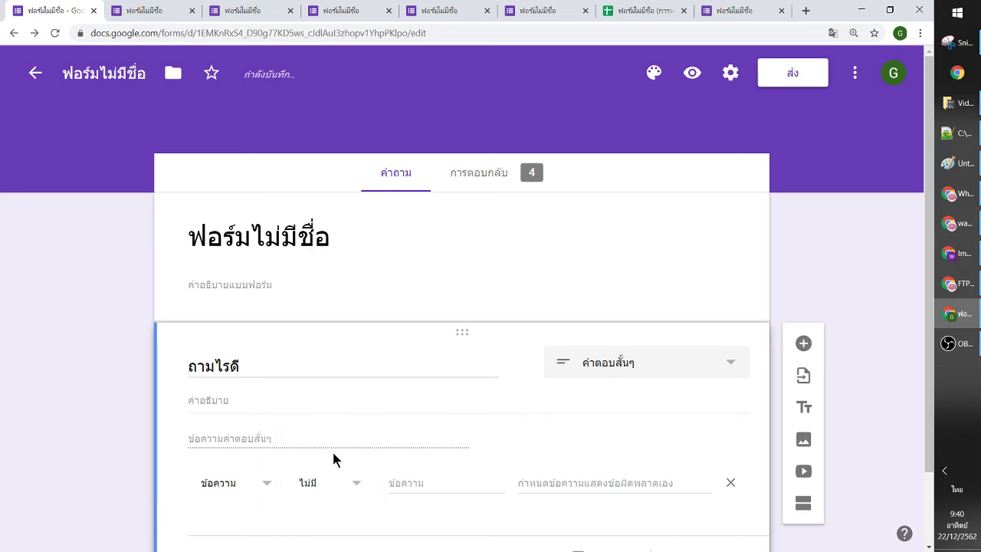
click(347, 489)
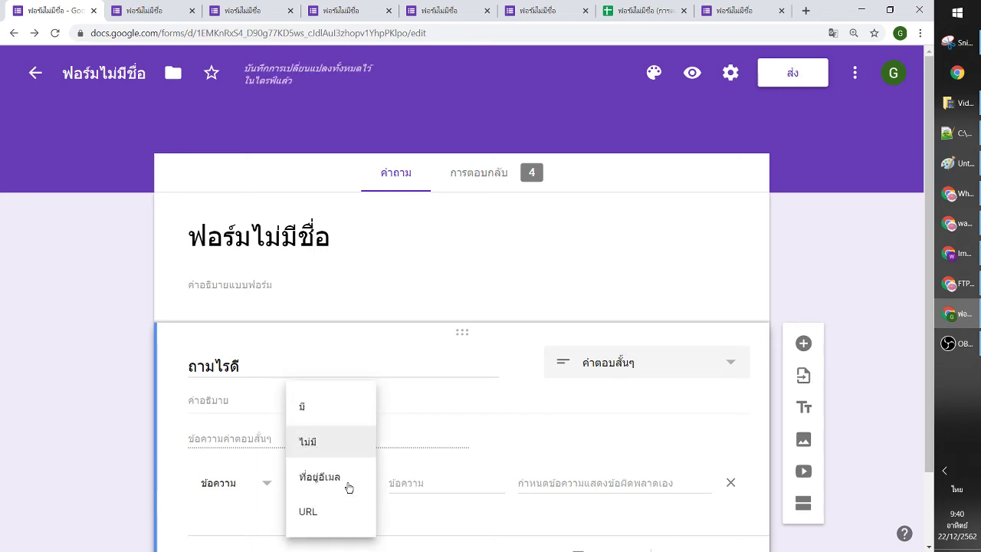
click(341, 479)
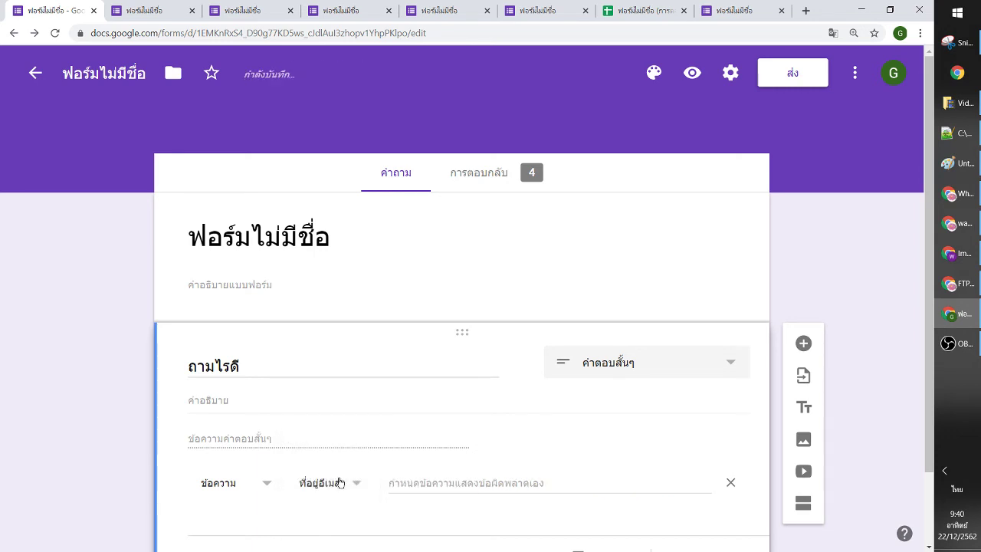
Rename the ถามไรดี question to "อีเมล"
triple_click(276, 374)
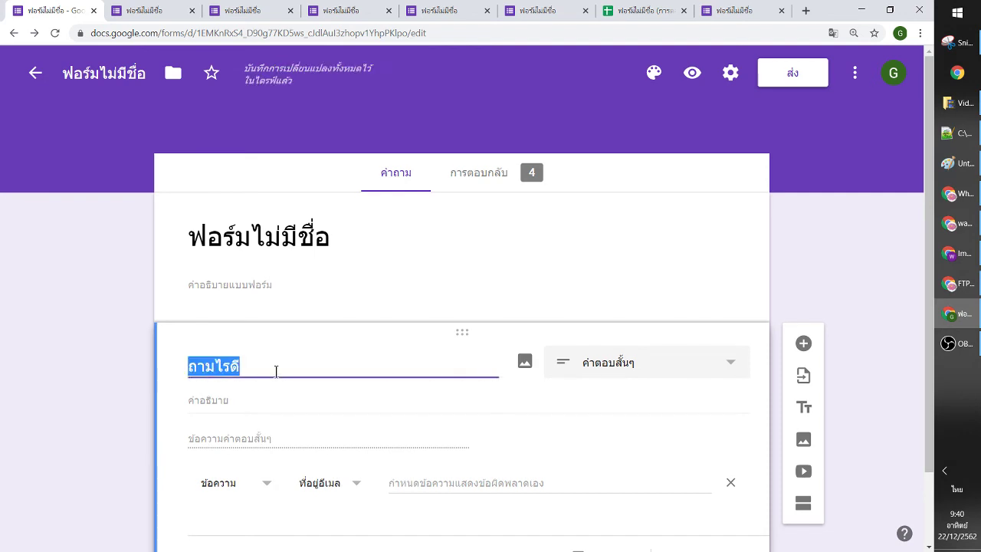
text(อีเมล)
key(Tab)
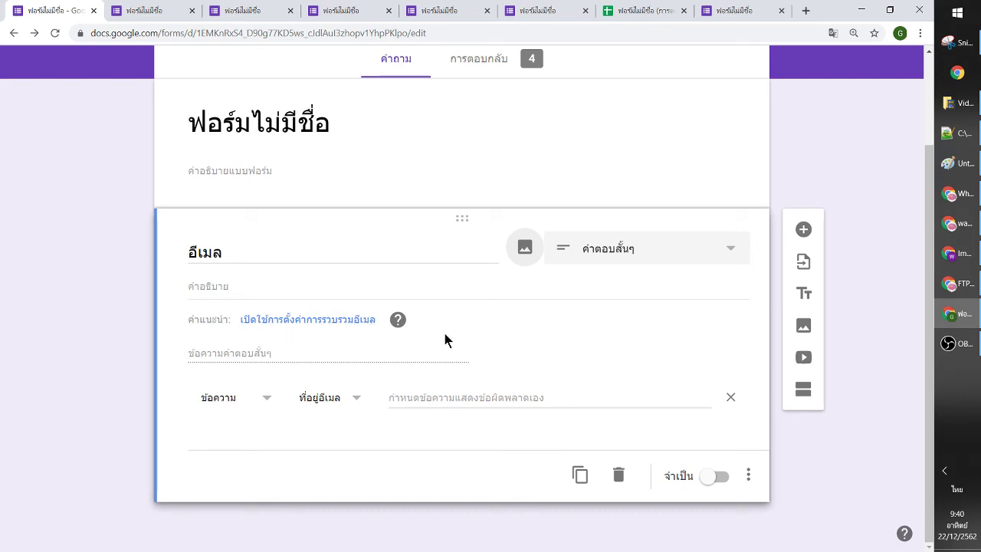
Try the email address collection option (รวบรวมที่อยู่อีเมล) in the form's general settings and discard the change
scroll(761, 357, up, 1)
scroll(761, 357, up, 2)
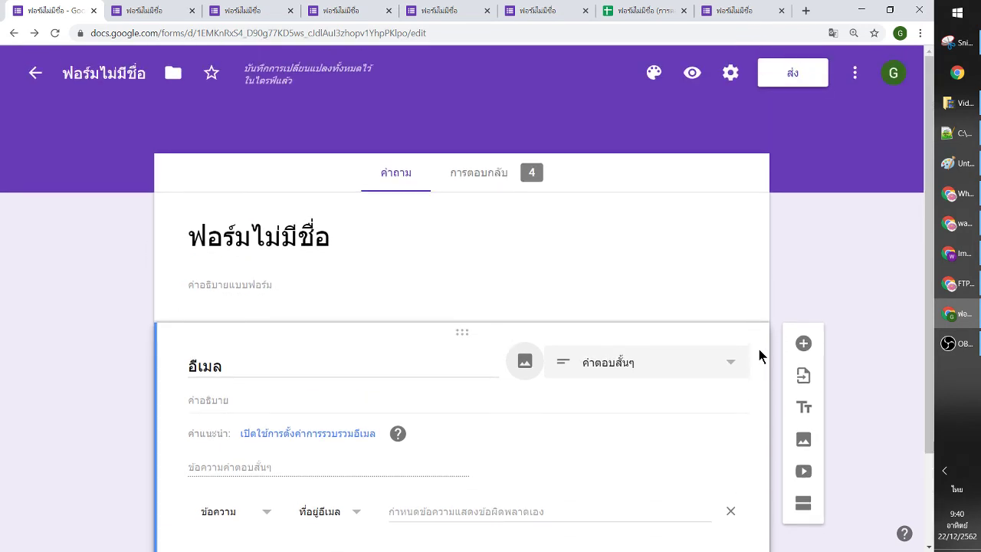
click(732, 88)
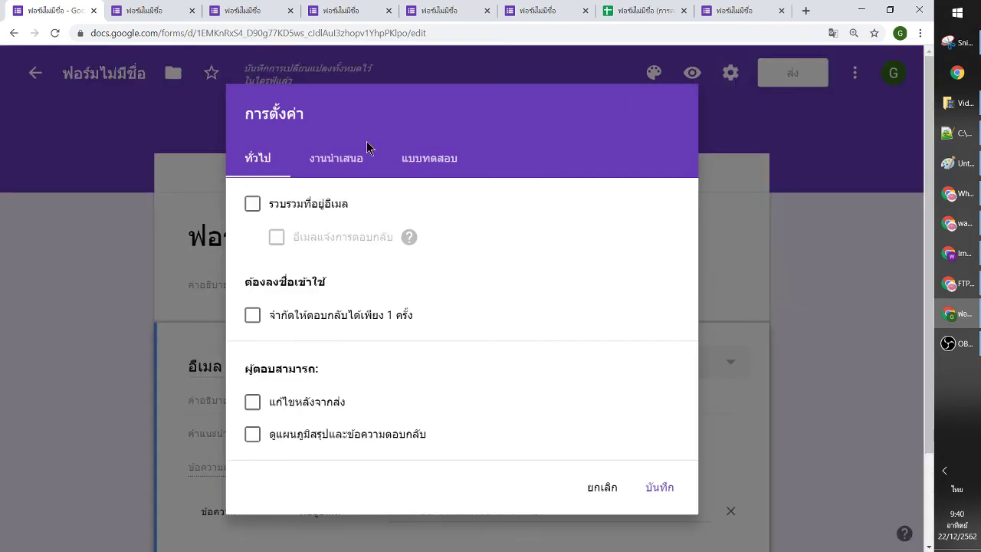
click(278, 207)
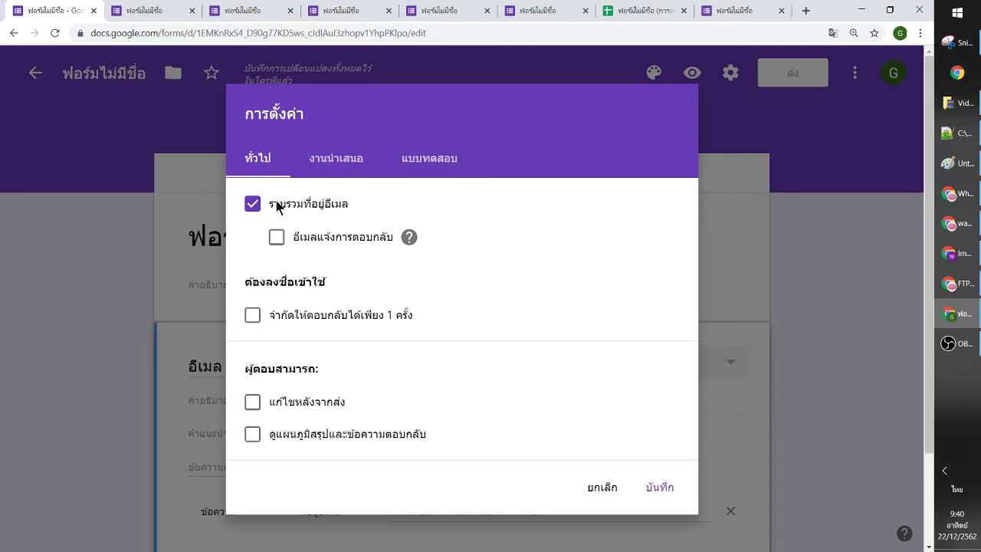
click(606, 488)
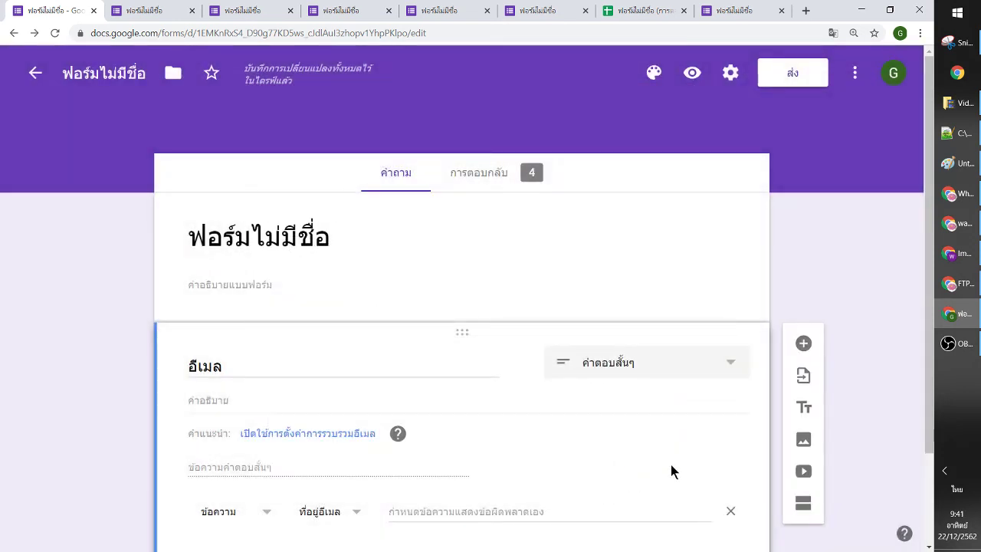
Set the question's text validation to URL and rename the question to "เว็บไซท์"
scroll(636, 465, down, 2)
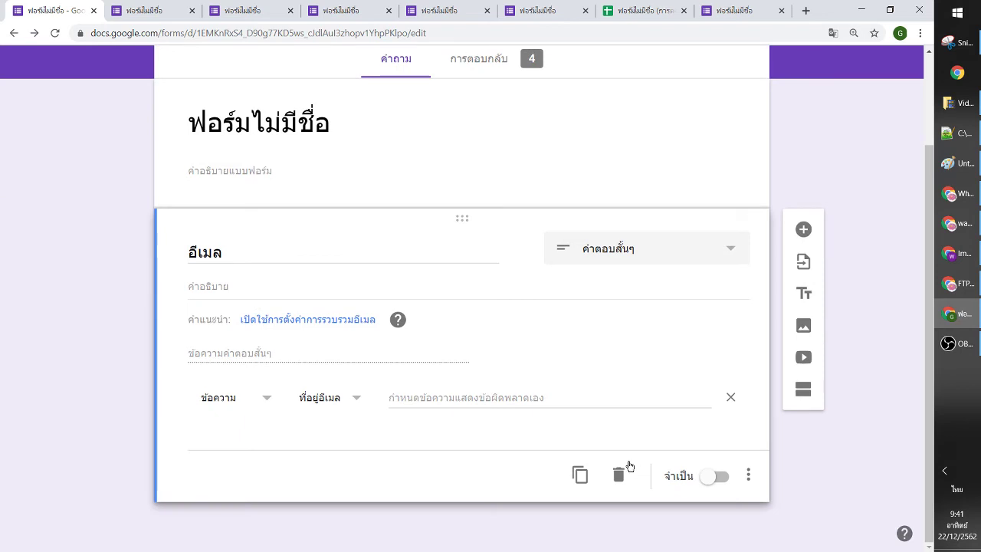
click(343, 398)
click(339, 432)
drag(276, 249, 162, 261)
text(เว่)
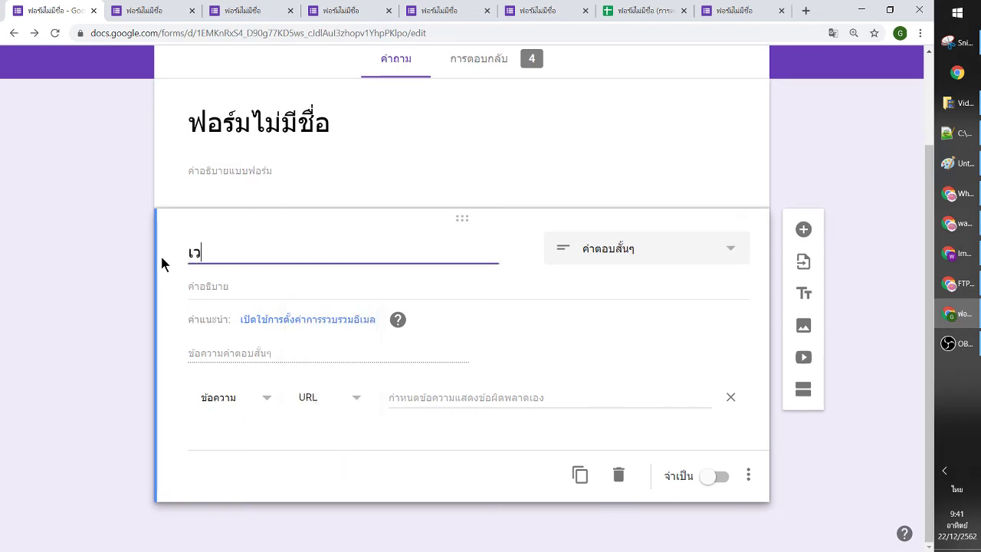
key(BackSpace)
text(็บไซท์)
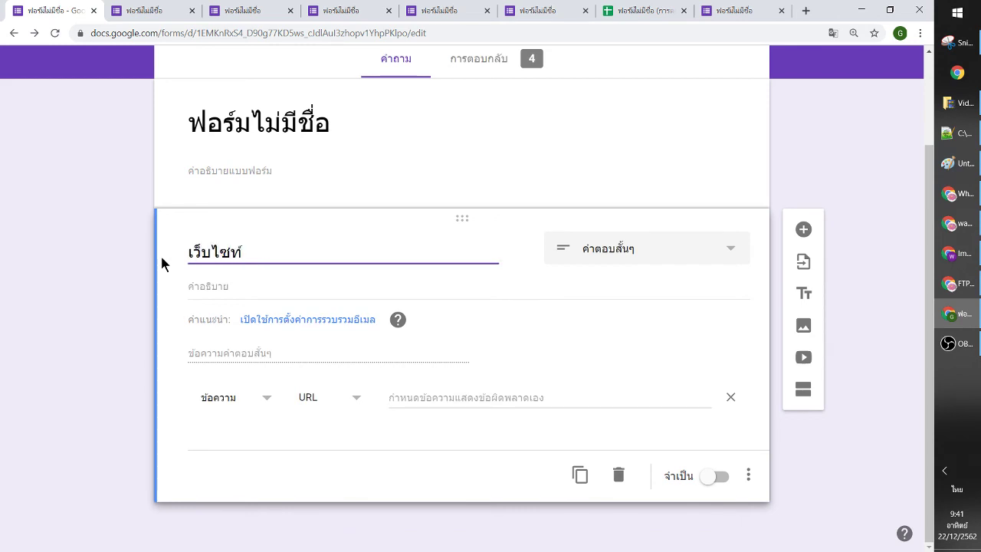
Switch the question's validation to length (ความยาว) with a minimum character count (จำนวนตัวอักษรขั้นต่ำ) of 2
click(261, 402)
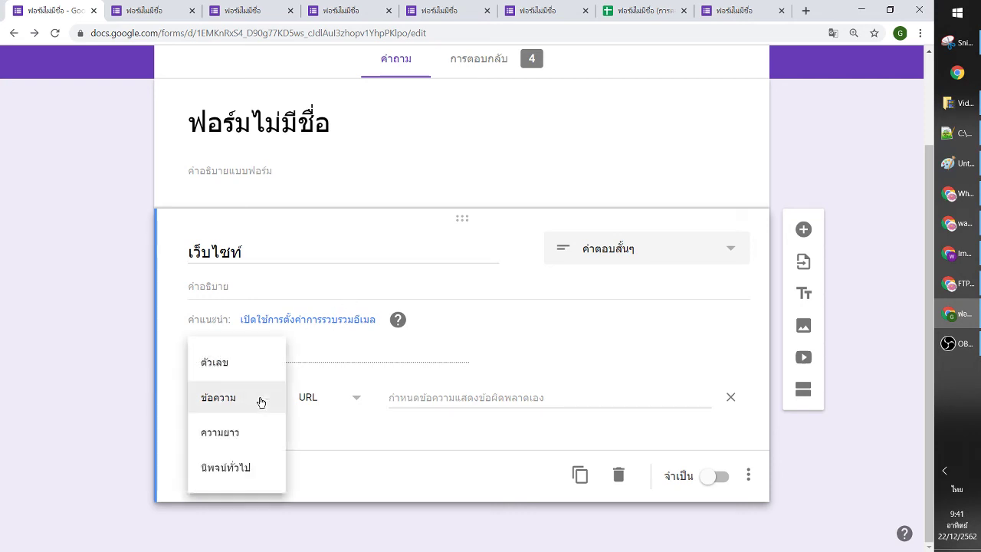
click(246, 432)
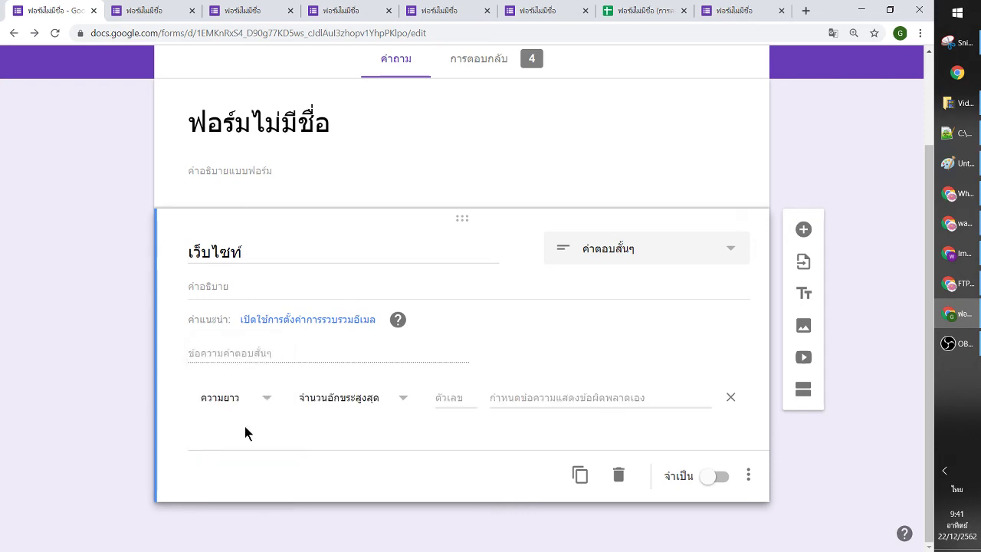
click(388, 399)
click(365, 432)
click(441, 396)
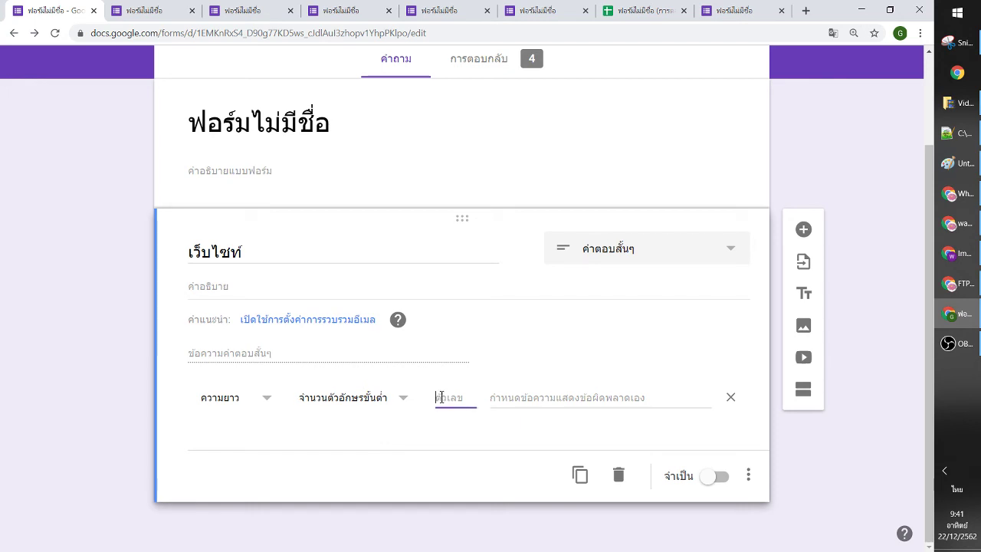
text(2)
click(507, 356)
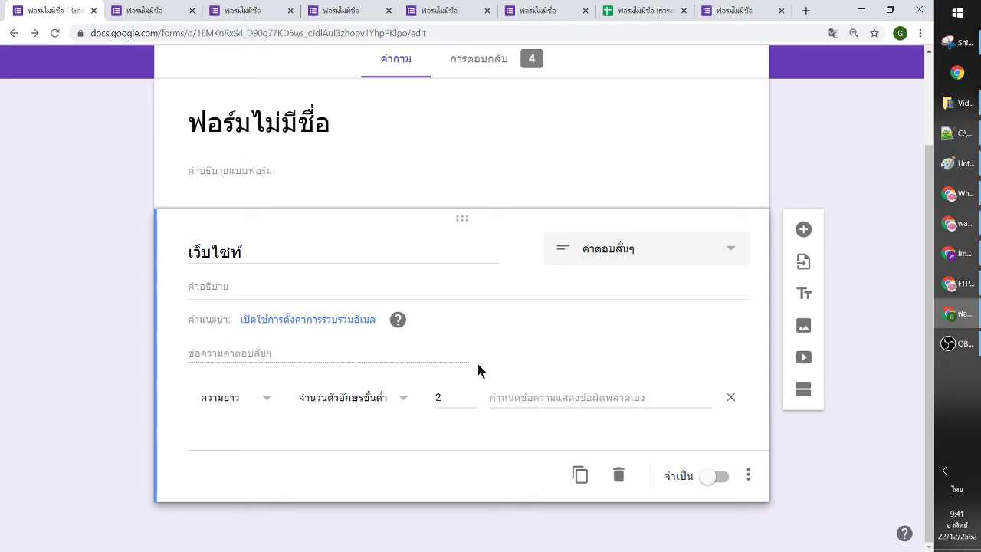
Review the available validation types, annotating นิพจน์ทั่วไป on screen as "regular expression"
click(263, 398)
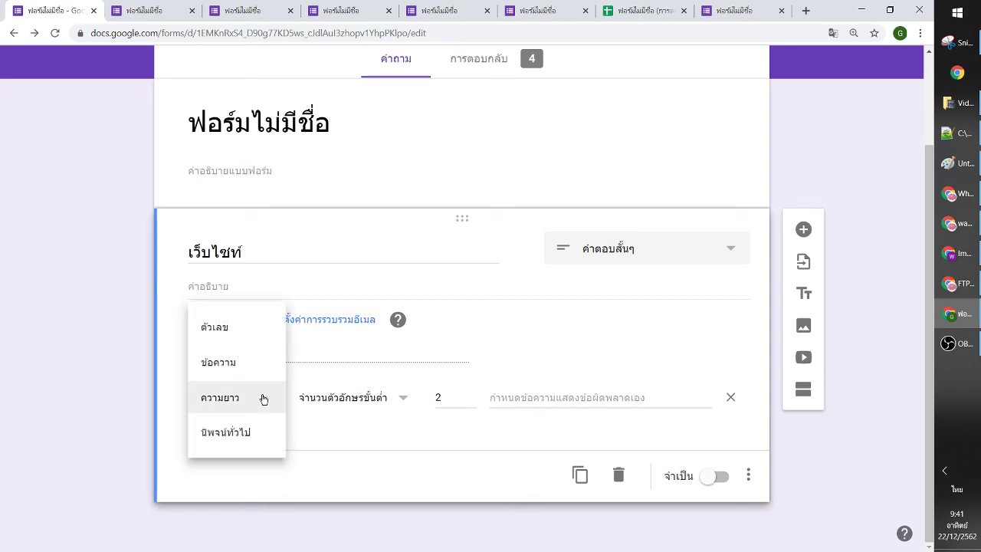
mouse_move(188, 303)
mouse_down()
mouse_move(184, 328)
mouse_move(201, 303)
mouse_up()
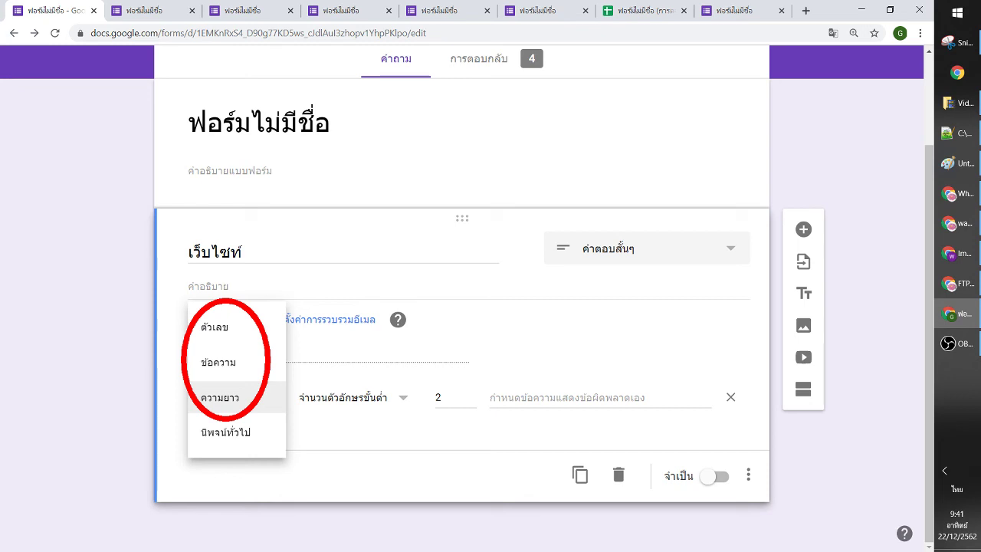
key(e)
drag(181, 417, 181, 420)
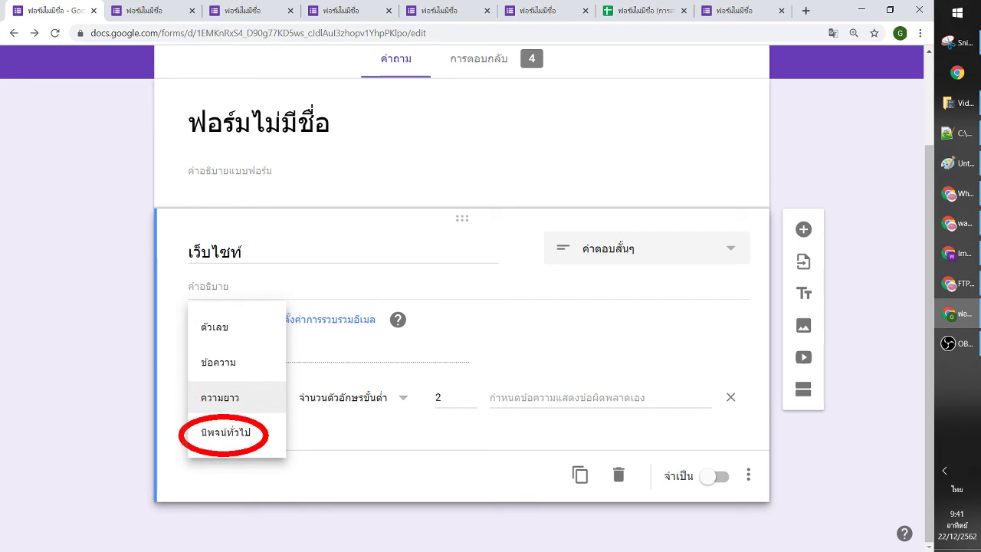
mouse_move(270, 443)
mouse_down()
mouse_move(349, 439)
mouse_move(364, 423)
mouse_up()
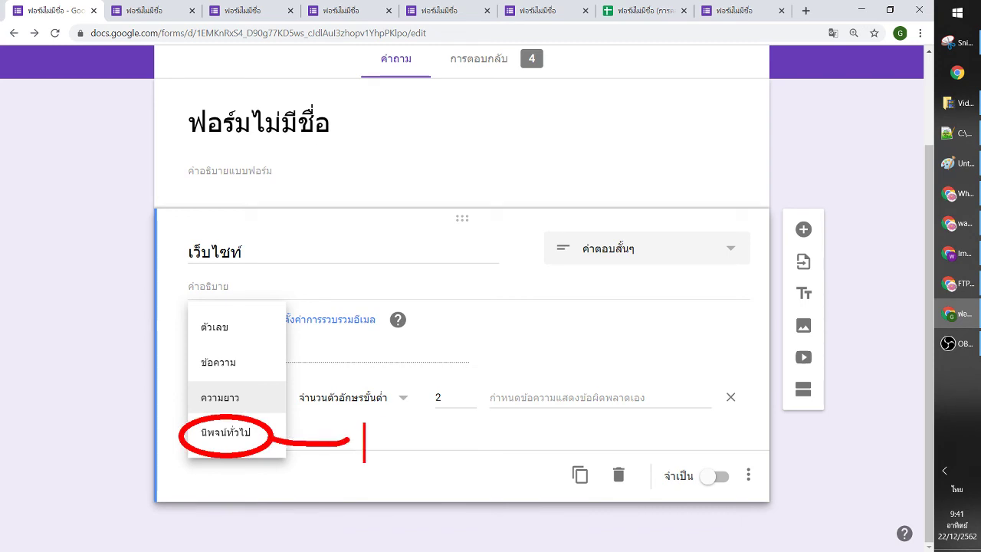
text(regular expre)
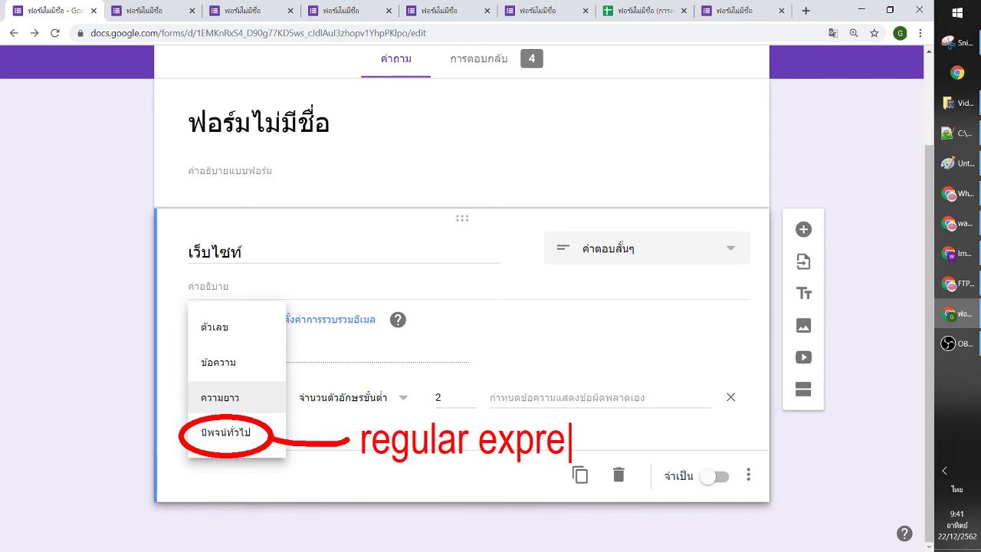
text(ssion)
key(Escape)
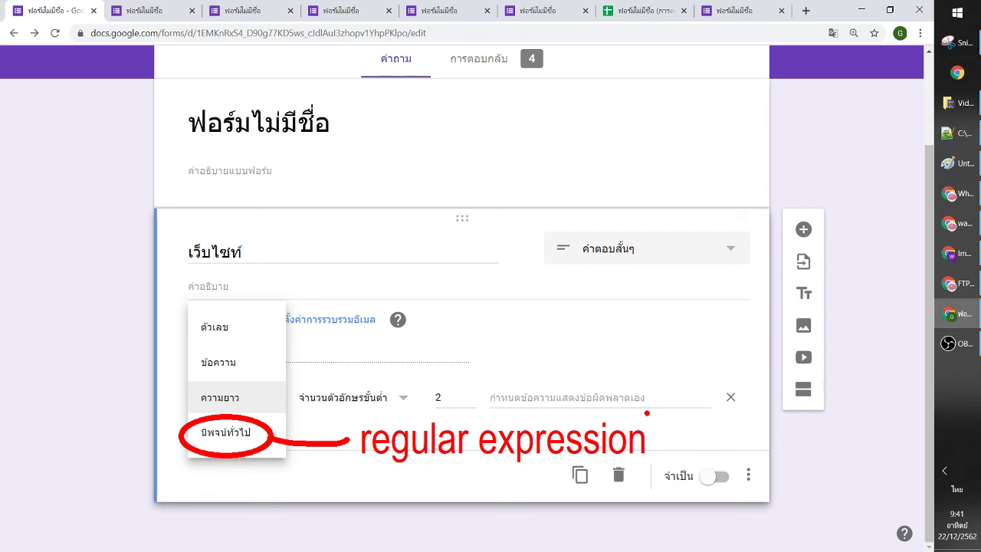
mouse_move(186, 308)
mouse_down()
mouse_move(238, 394)
mouse_move(230, 308)
mouse_up()
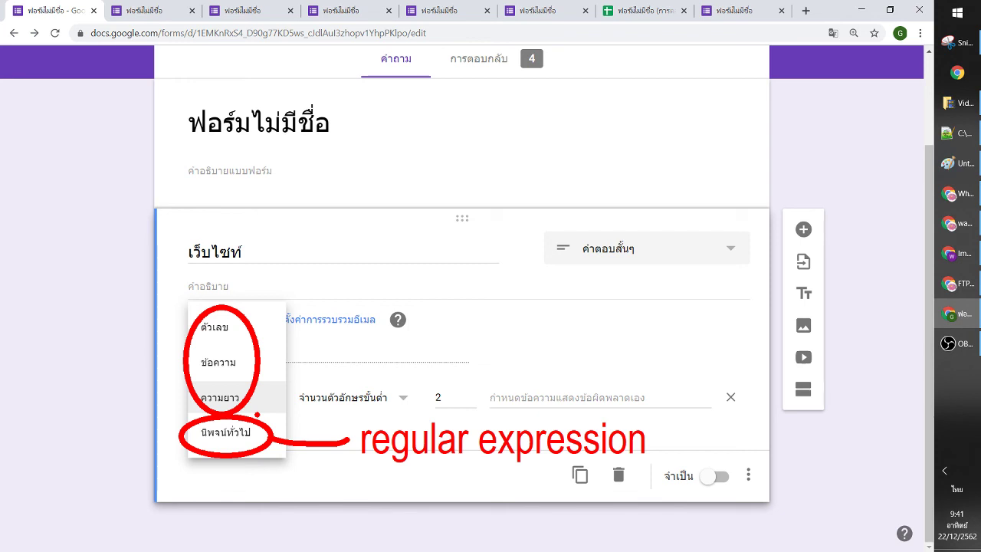
key(Escape)
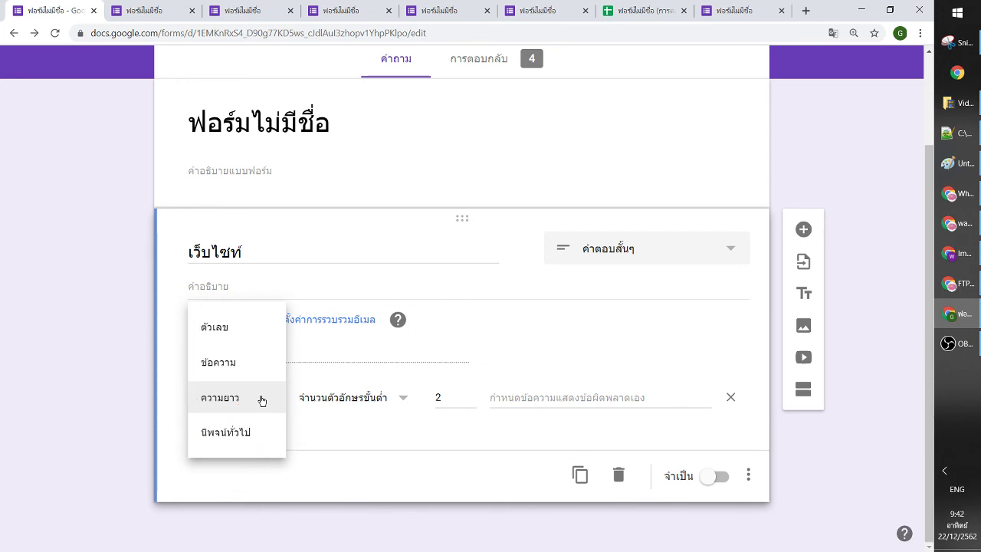
Set the validation type to regular expression (นิพจน์ทั่วไป) and rename the question to "รหัสไปรษณีย์"
click(225, 440)
double_click(254, 252)
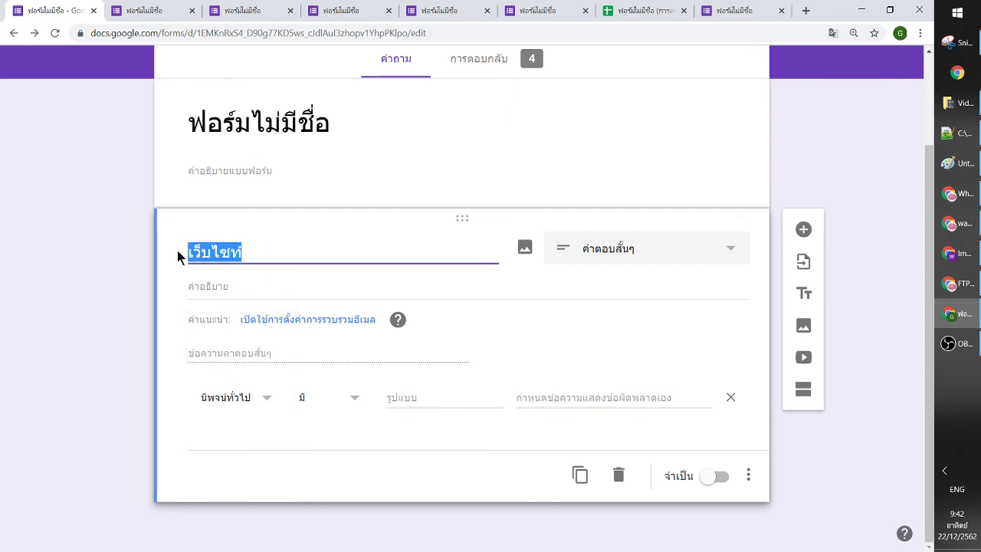
key(grave)
text(ร)
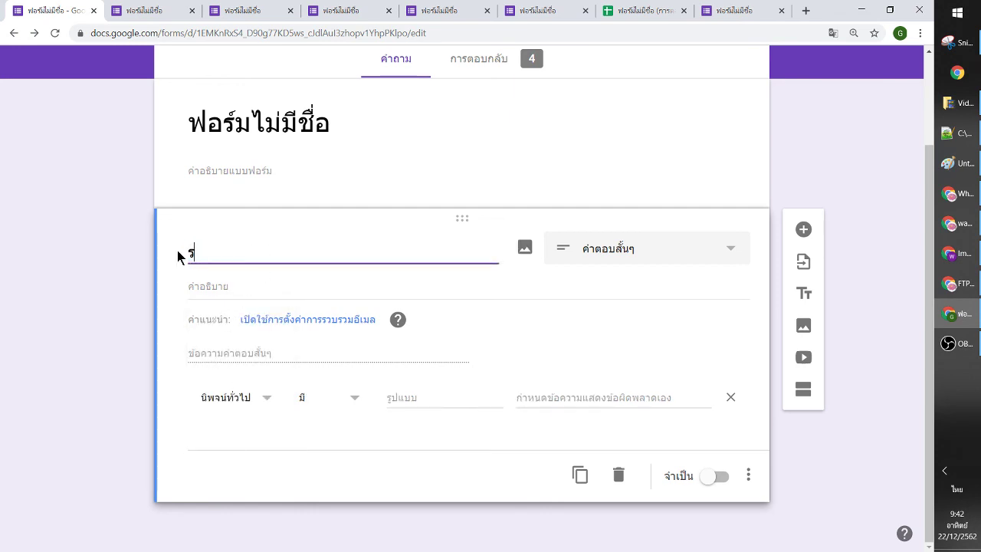
text(หัสไปรษณ)
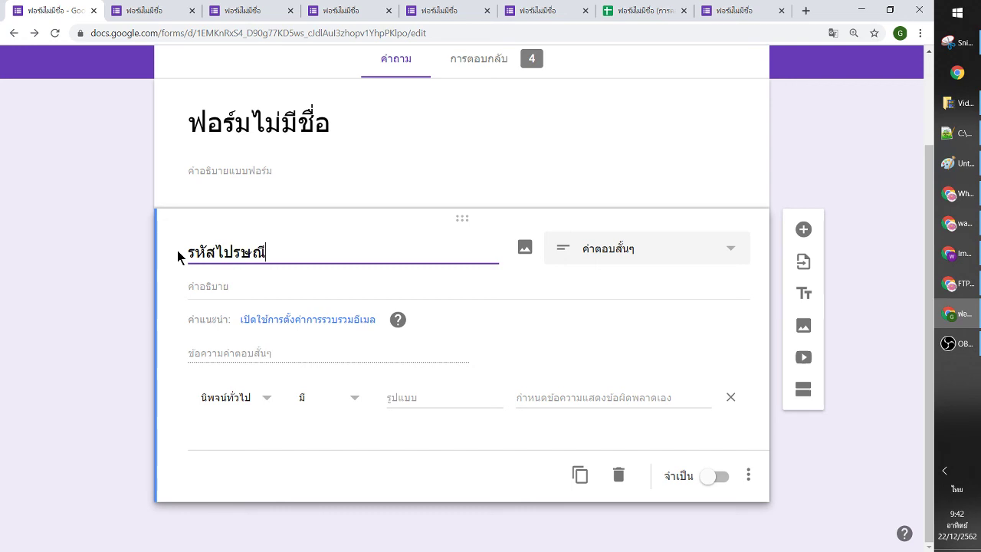
text(ีย์)
click(239, 295)
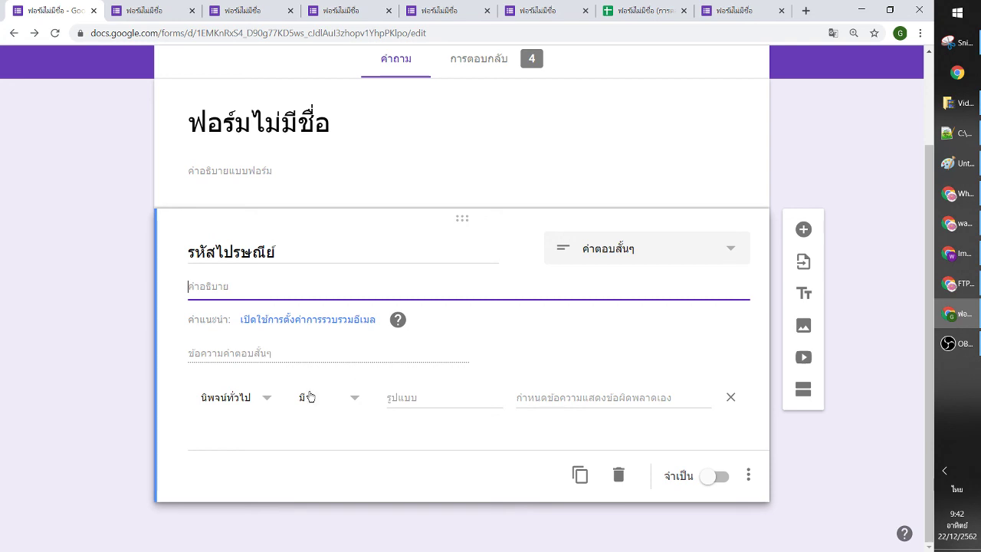
Try number (ตัวเลข) validation and look through its conditions, and return the type to regular expression (นิพจน์ทั่วไป)
click(267, 400)
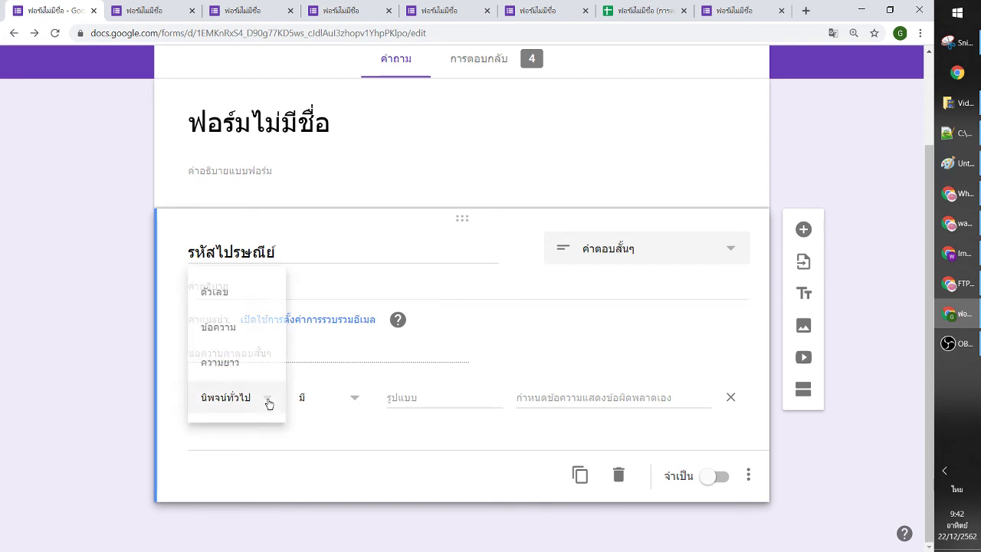
click(237, 293)
click(382, 408)
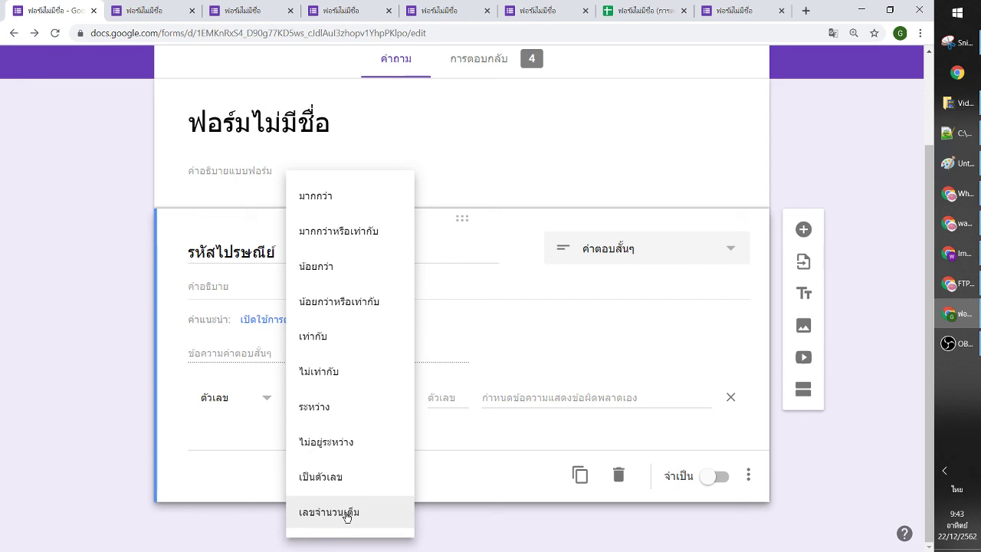
click(244, 445)
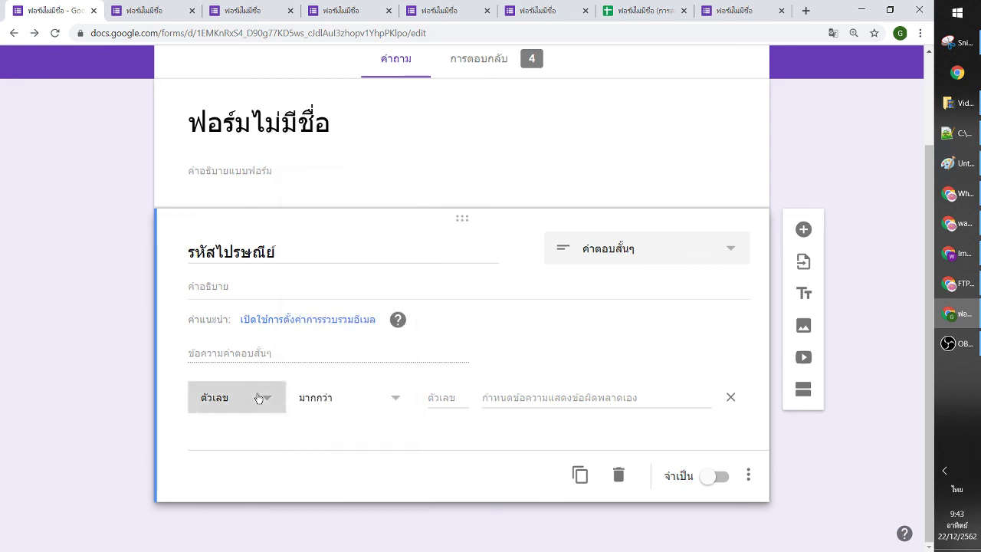
click(259, 397)
click(264, 511)
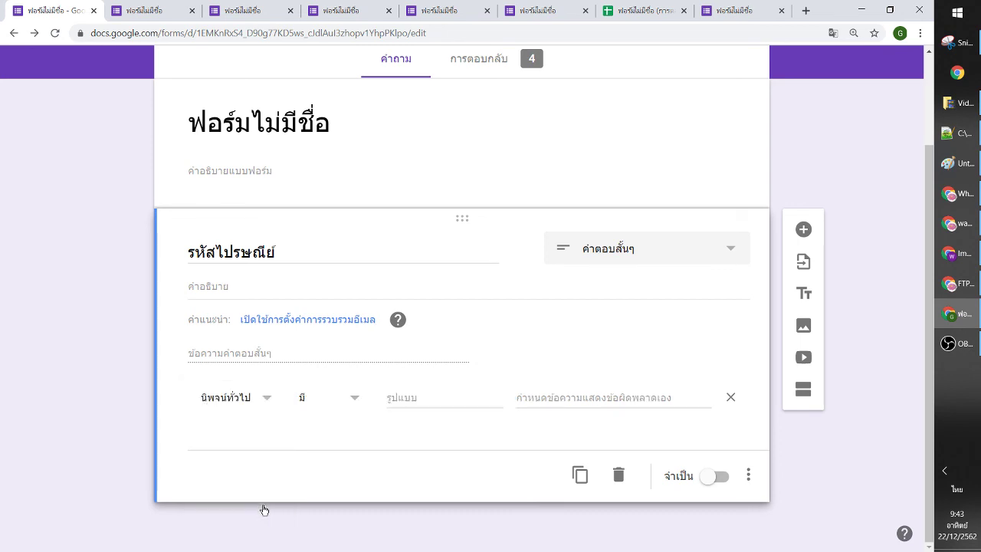
Set the regular expression condition to matches (ตรงกับ) with the pattern \d{5}
click(339, 400)
click(325, 478)
click(390, 399)
key(grave)
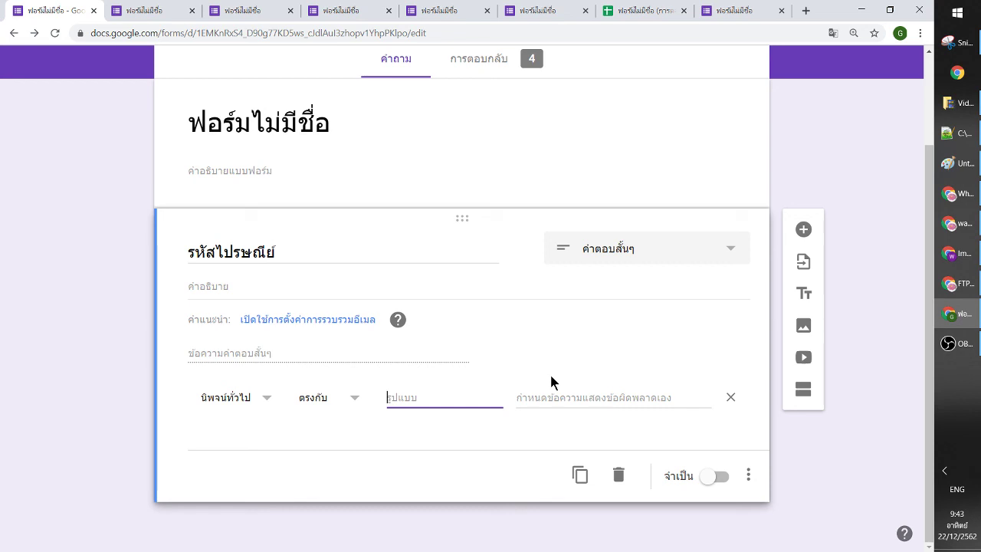
text(\d{5})
Preview the form and test the รหัสไปรษณีย์ question with the answers "asdf" and "1234"
scroll(712, 176, up, 2)
click(690, 73)
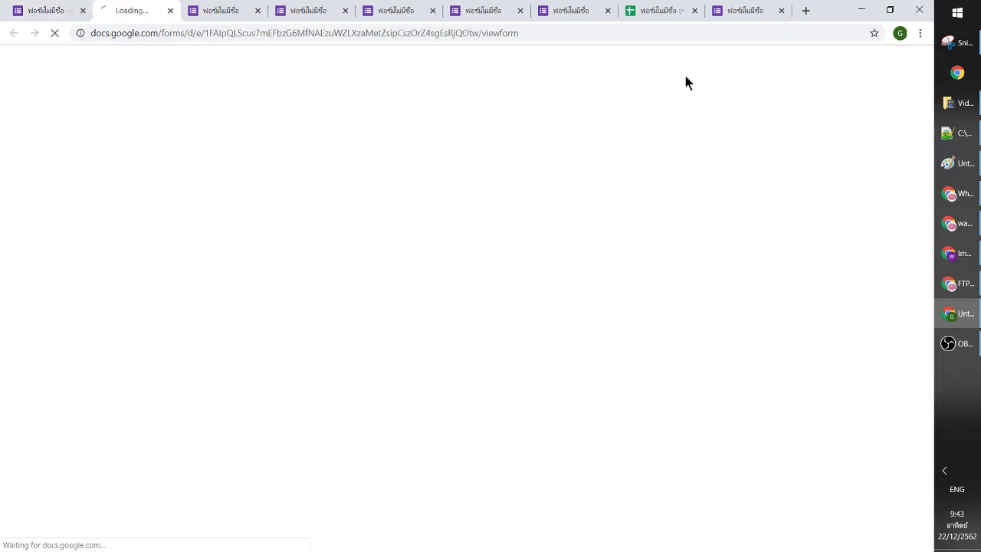
click(362, 337)
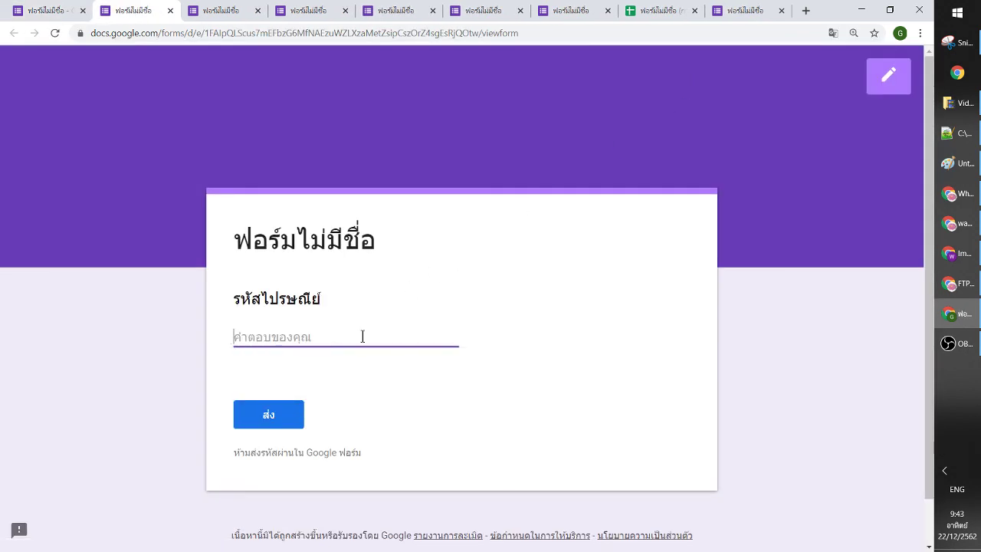
text(asdf)
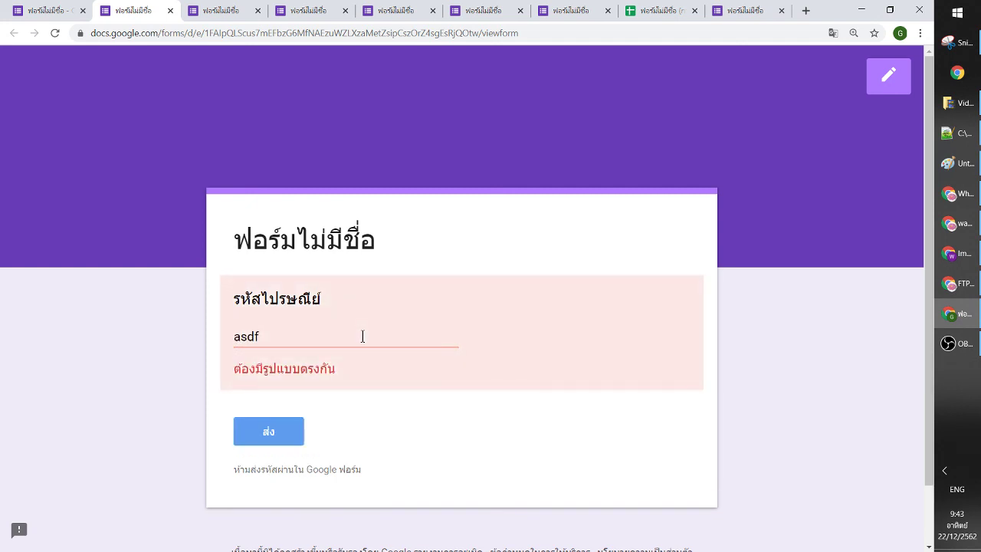
drag(261, 337, 202, 330)
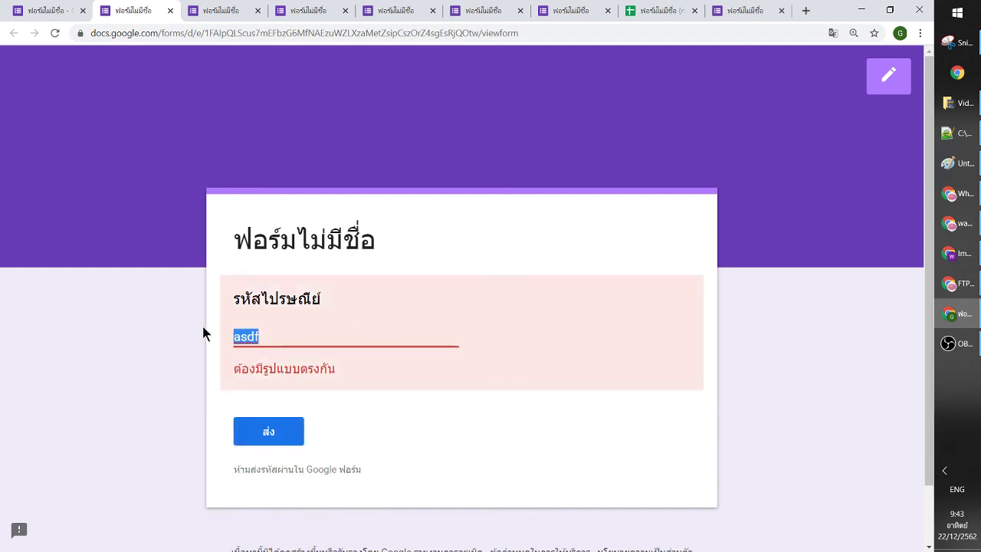
text(1234)
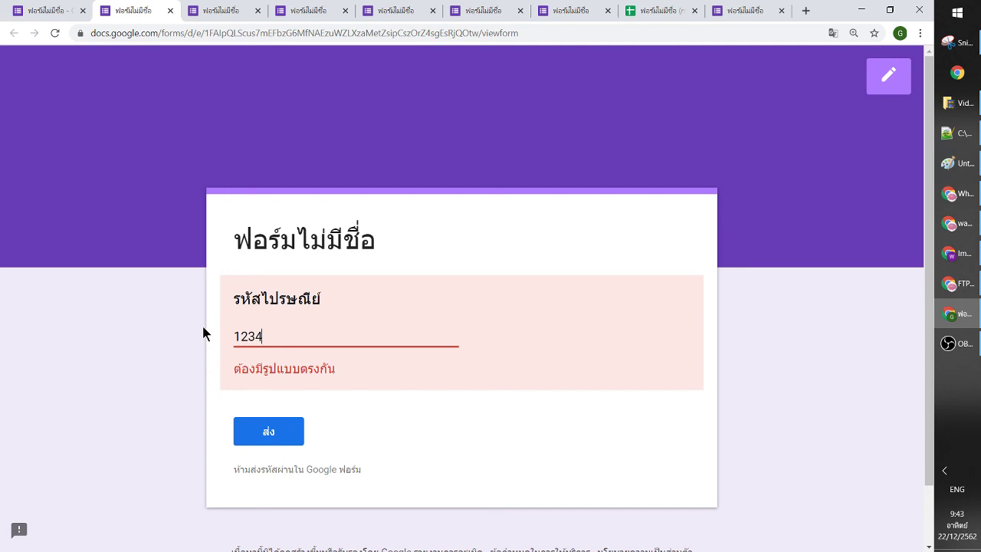
key(Tab)
Extend the รหัสไปรษณีย์ answer to "12345" and to "123456" to test the five-digit pattern
click(266, 340)
text(5)
key(Tab)
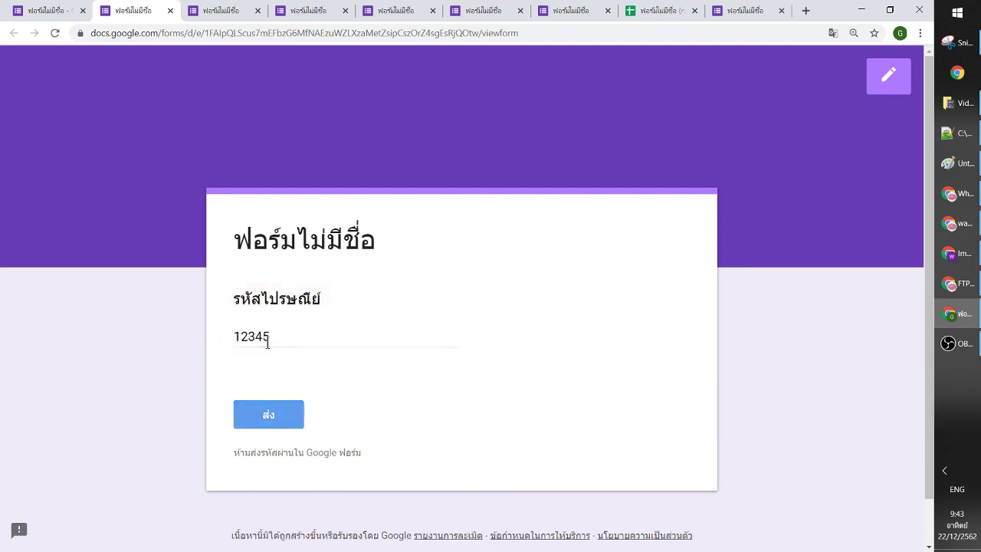
click(268, 340)
text(6)
key(Tab)
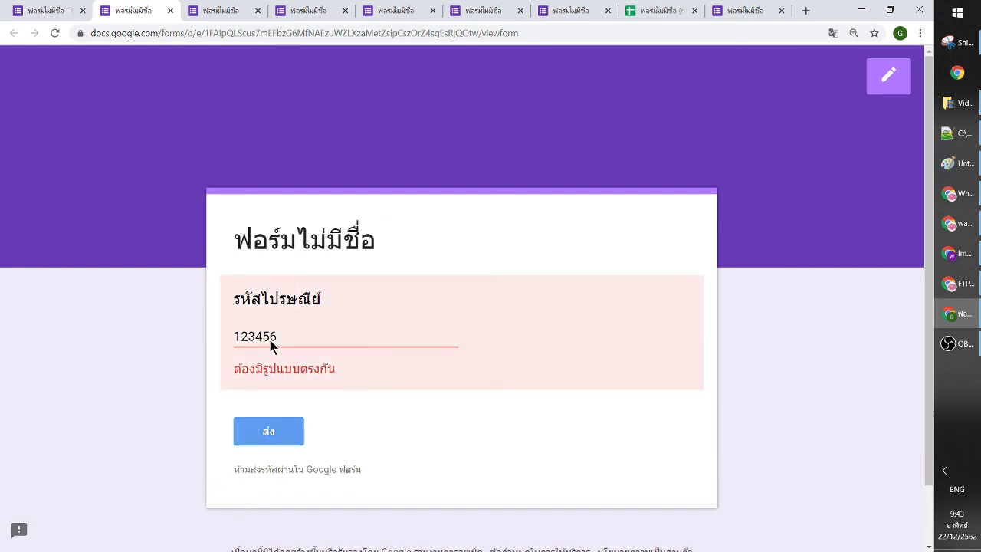
Back in the form editor, check the รหัสไปรษณีย์ question's display options and open its list of validation types
click(46, 12)
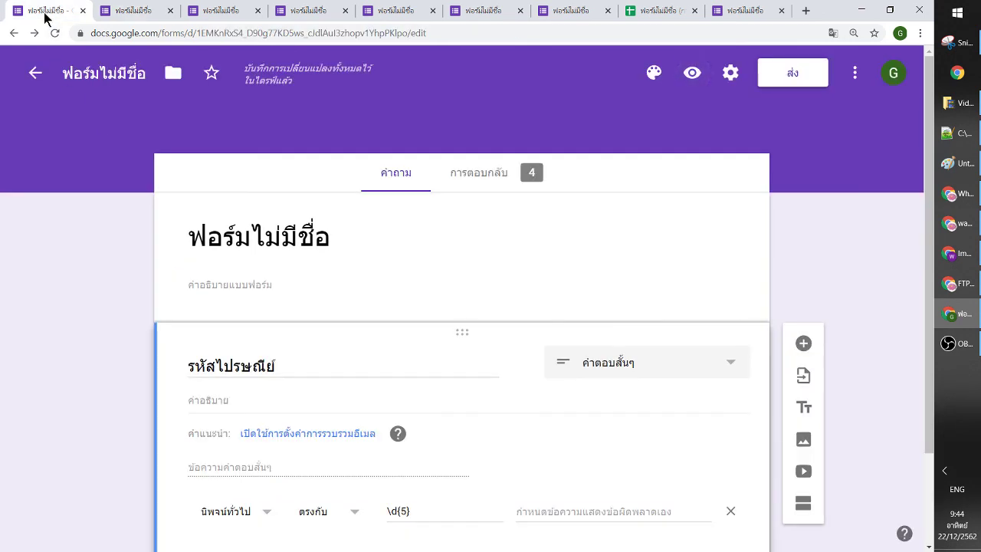
scroll(681, 276, down, 2)
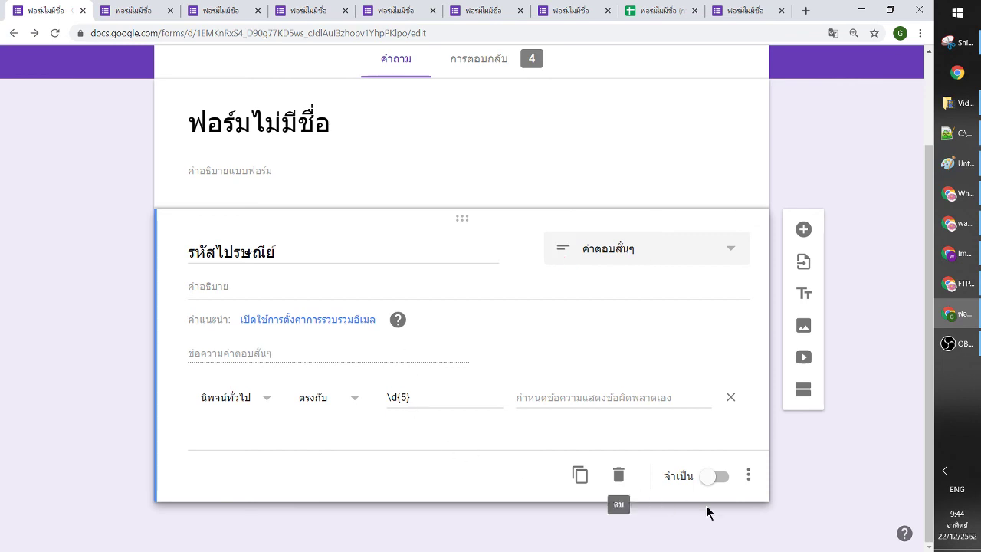
click(748, 475)
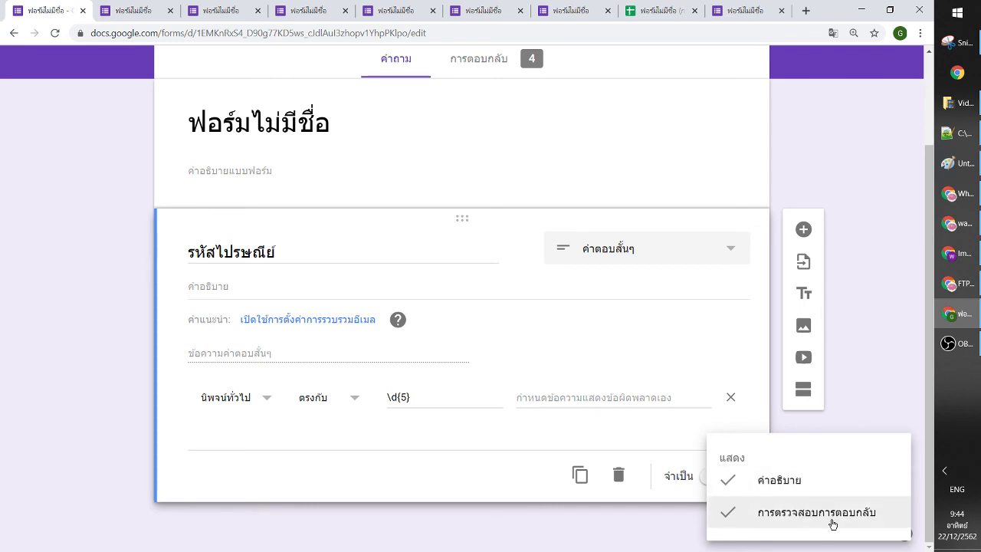
click(413, 472)
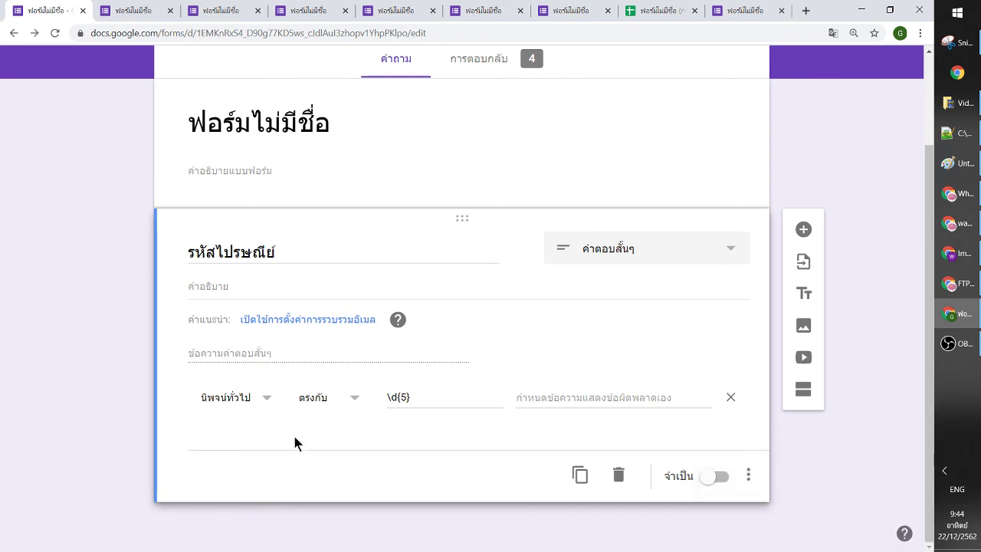
click(264, 397)
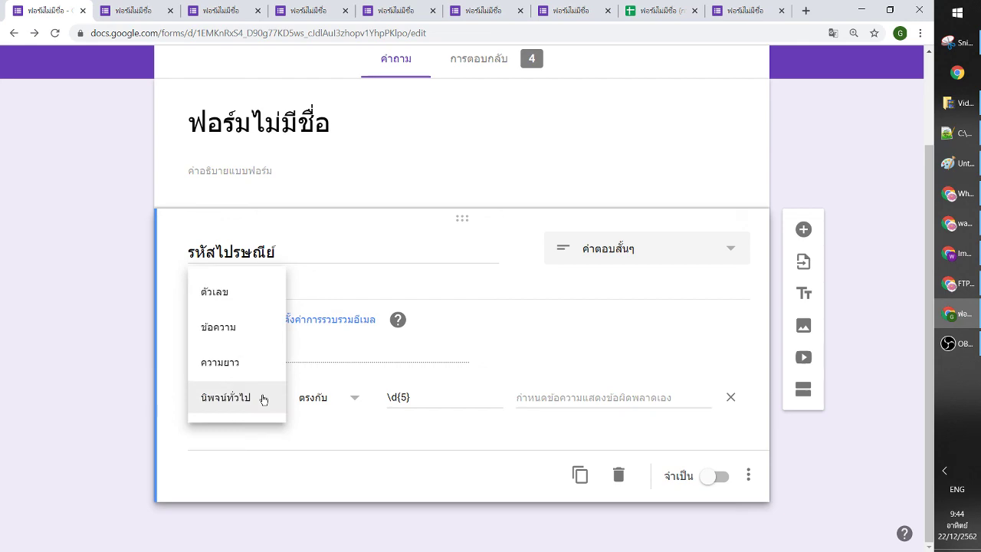